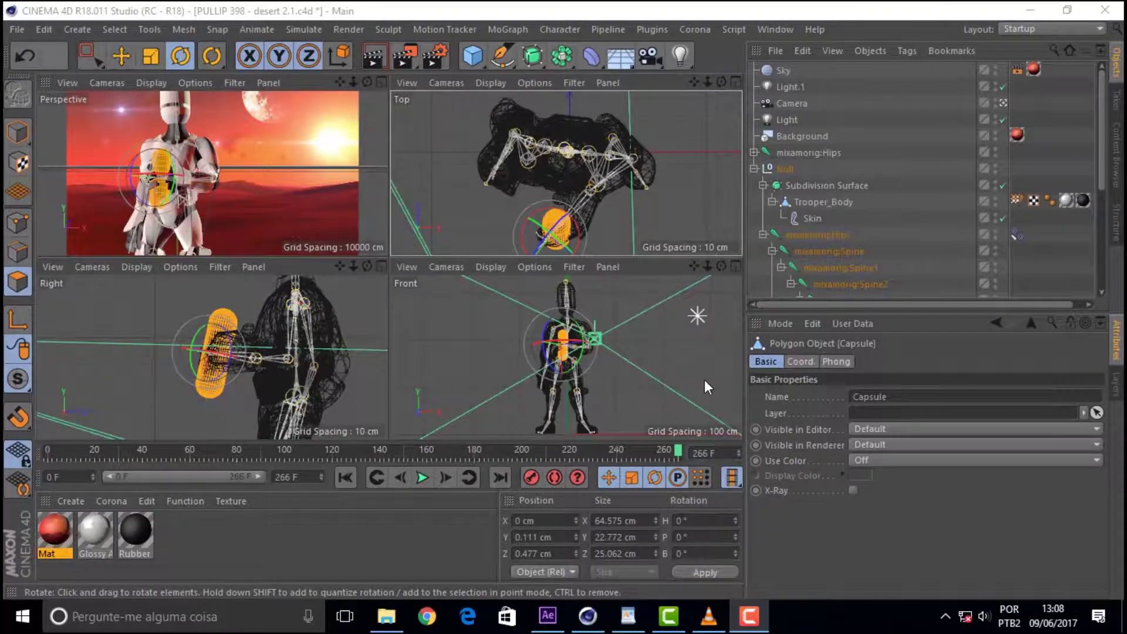
Scrub through the trooper's animation, play it, and return the playhead to frame 0.
mouse_move(59, 457)
left_mouse_down()
mouse_move(267, 471)
mouse_move(568, 461)
left_mouse_up()
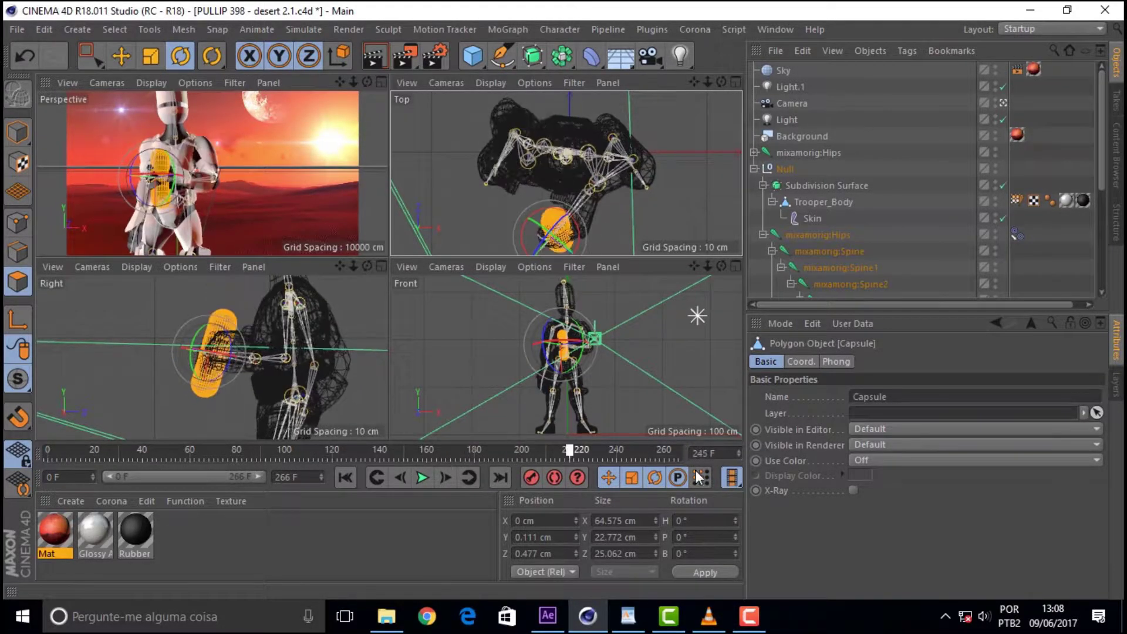
key("shift+f")
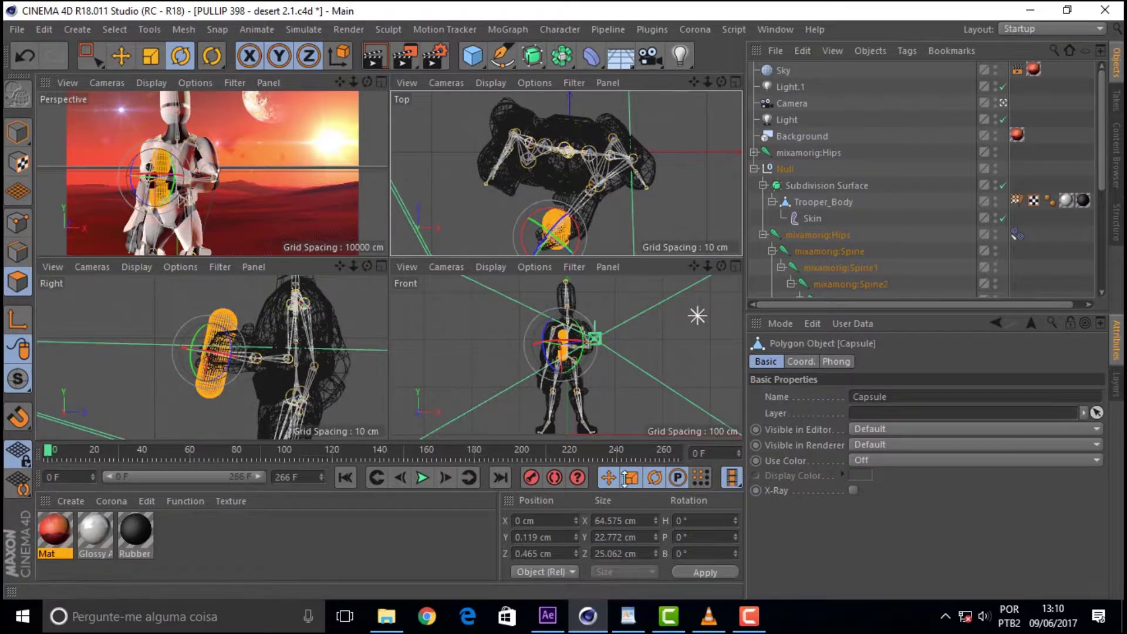
Browse the Content Browser to Presets > _Studios and load the UmbrellaOnWhite studio preset.
left_click(1118, 152)
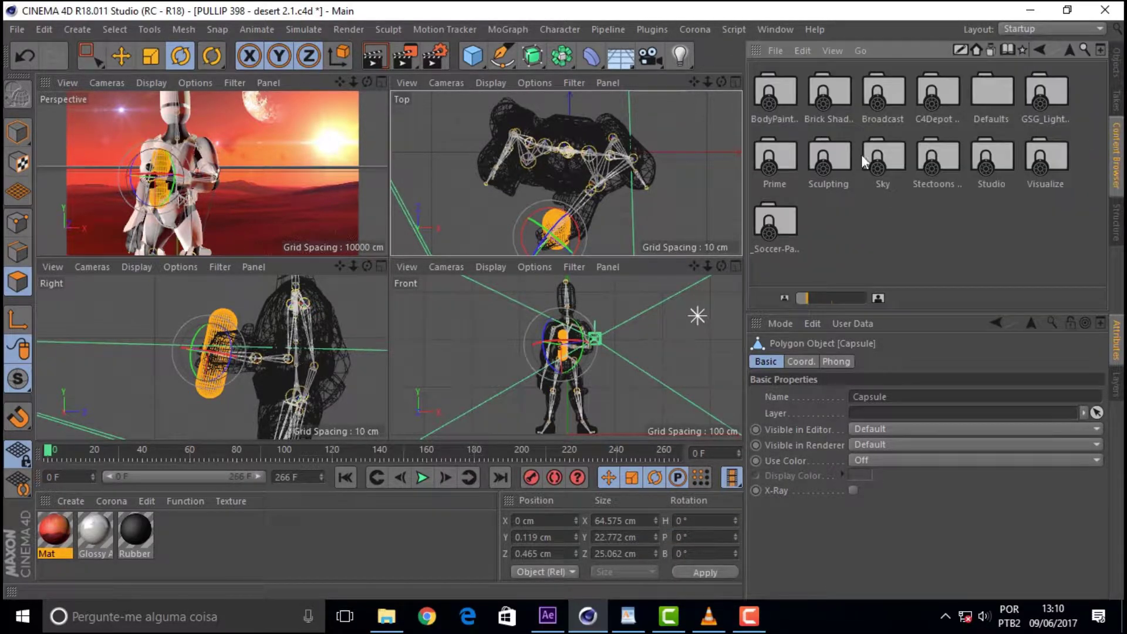
left_click(1069, 49)
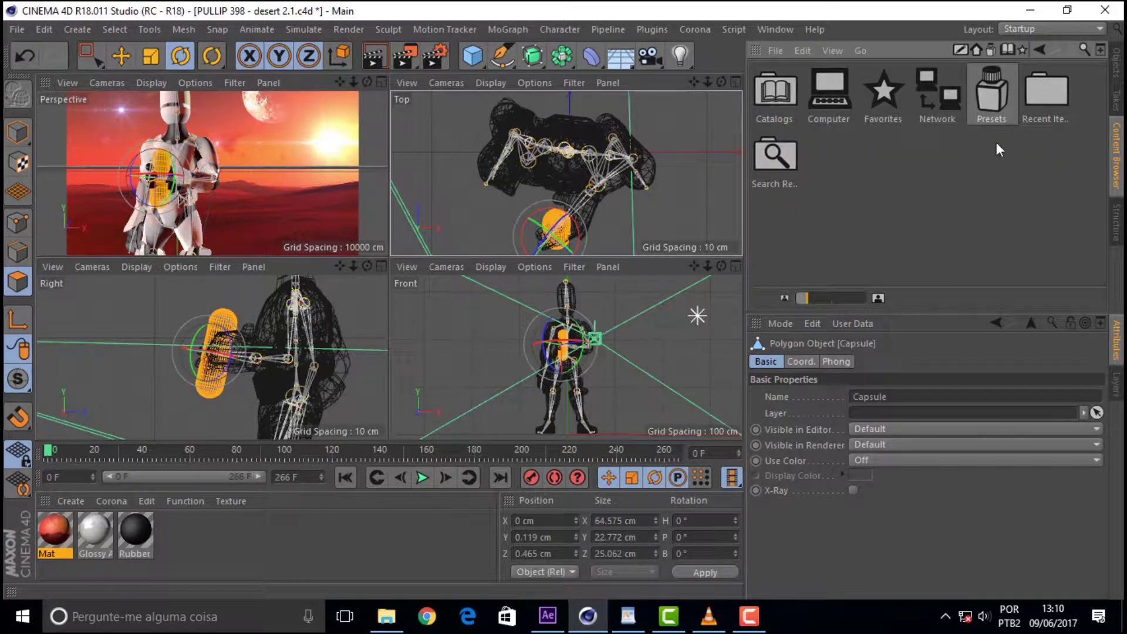
double_click(988, 90)
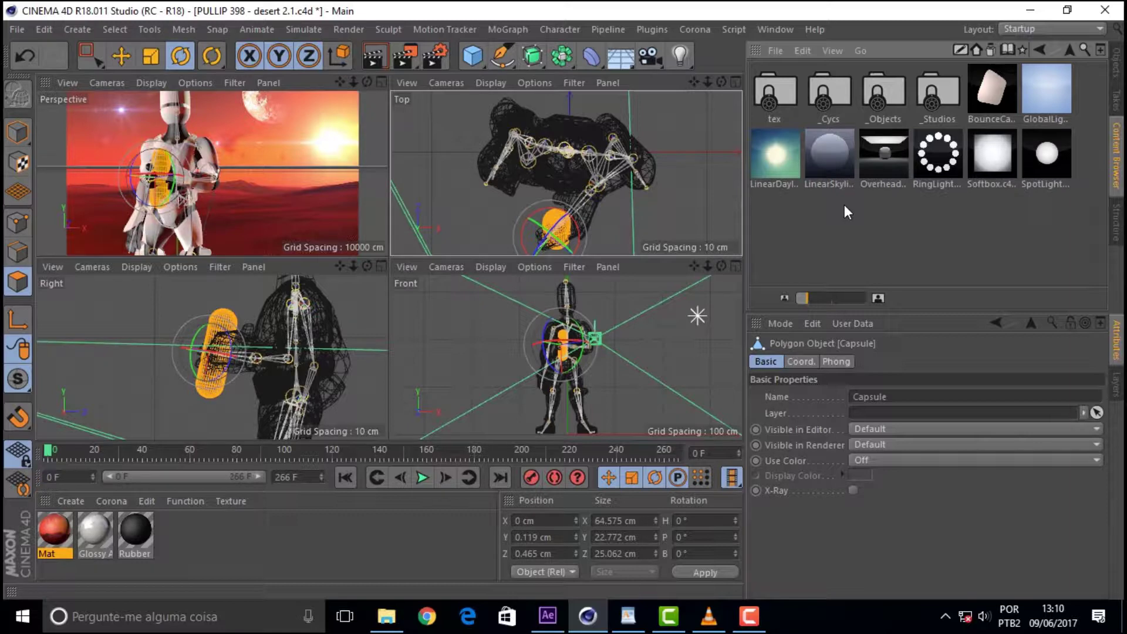
double_click(935, 95)
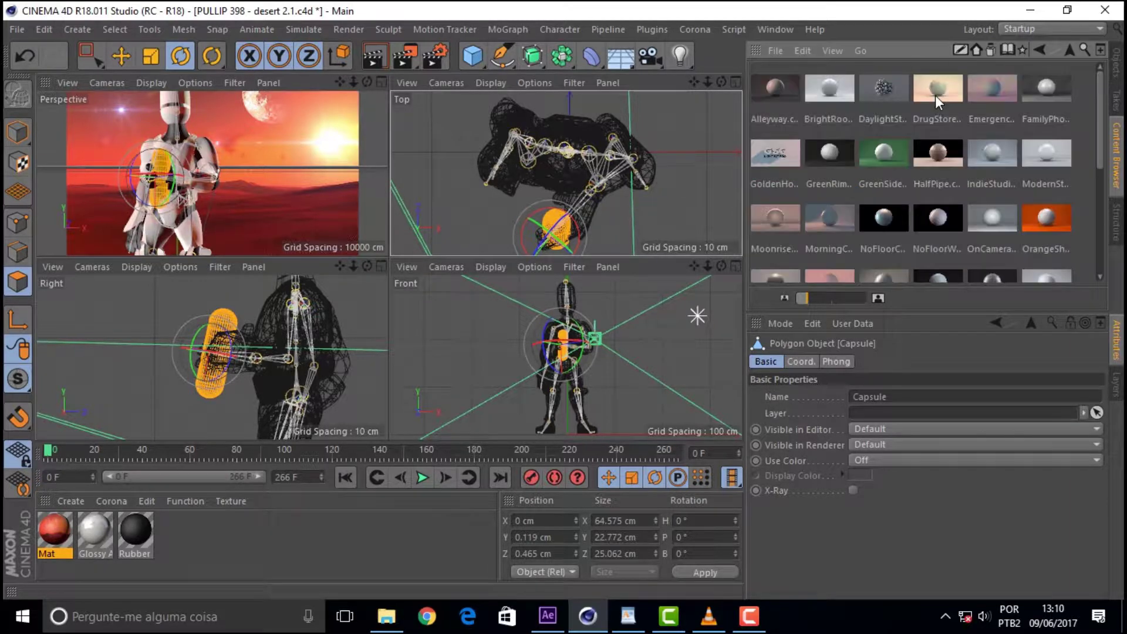
left_click_drag(1100, 133, 1108, 248)
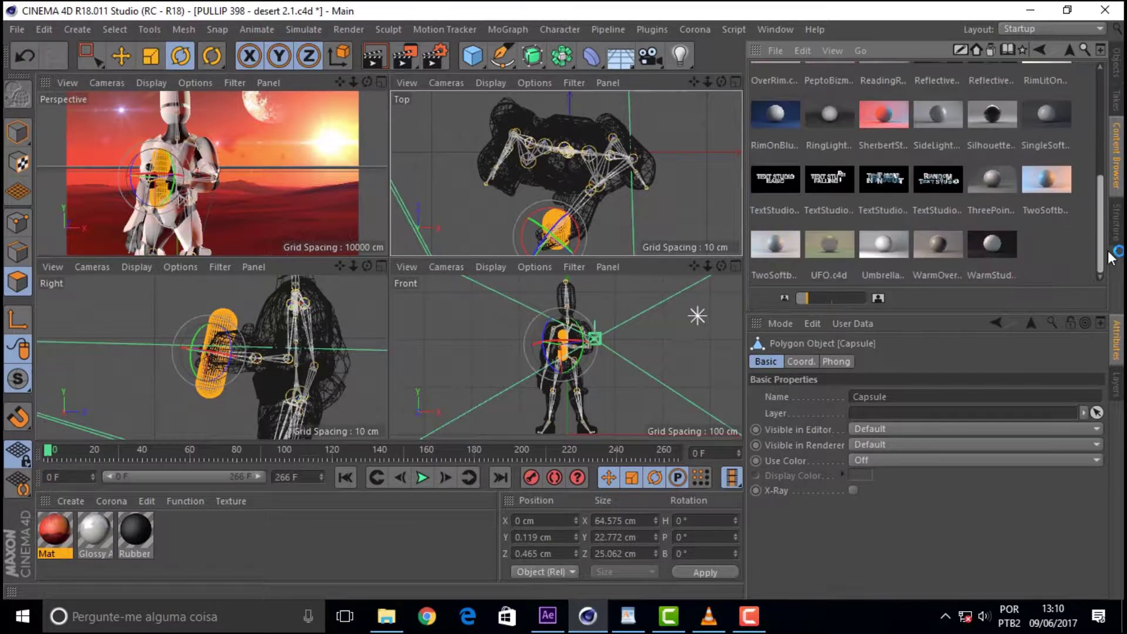
double_click(889, 246)
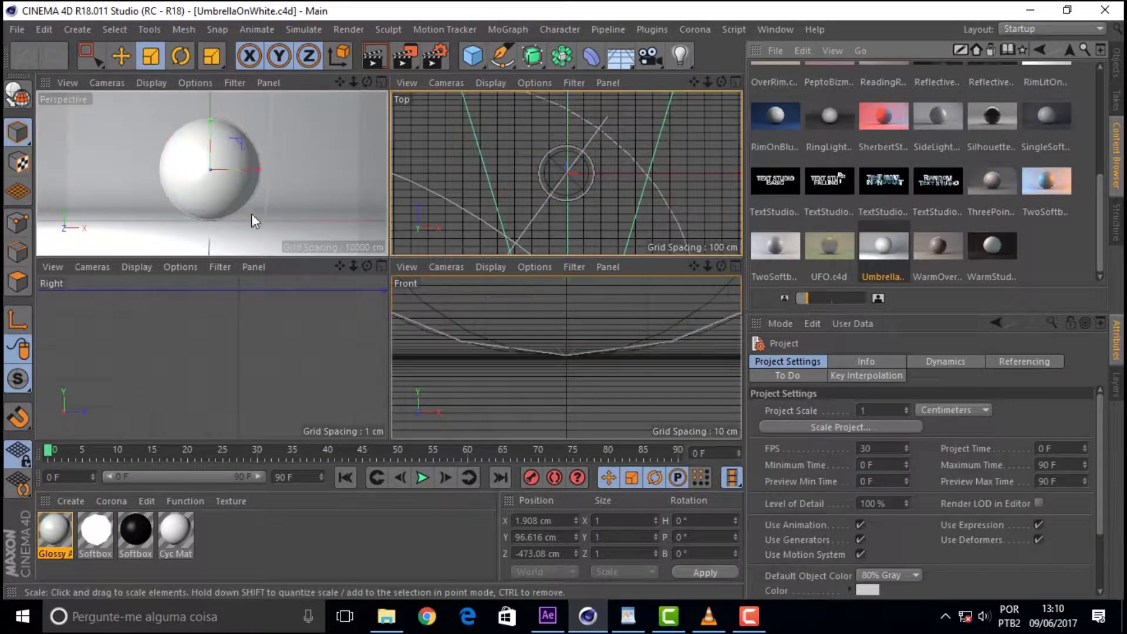
Toggle selection of the UmbrellaOnWhite sphere and backdrop, then open the library browser folder on disk.
left_click(285, 171)
left_click(282, 240)
left_click(392, 200)
left_click(501, 216)
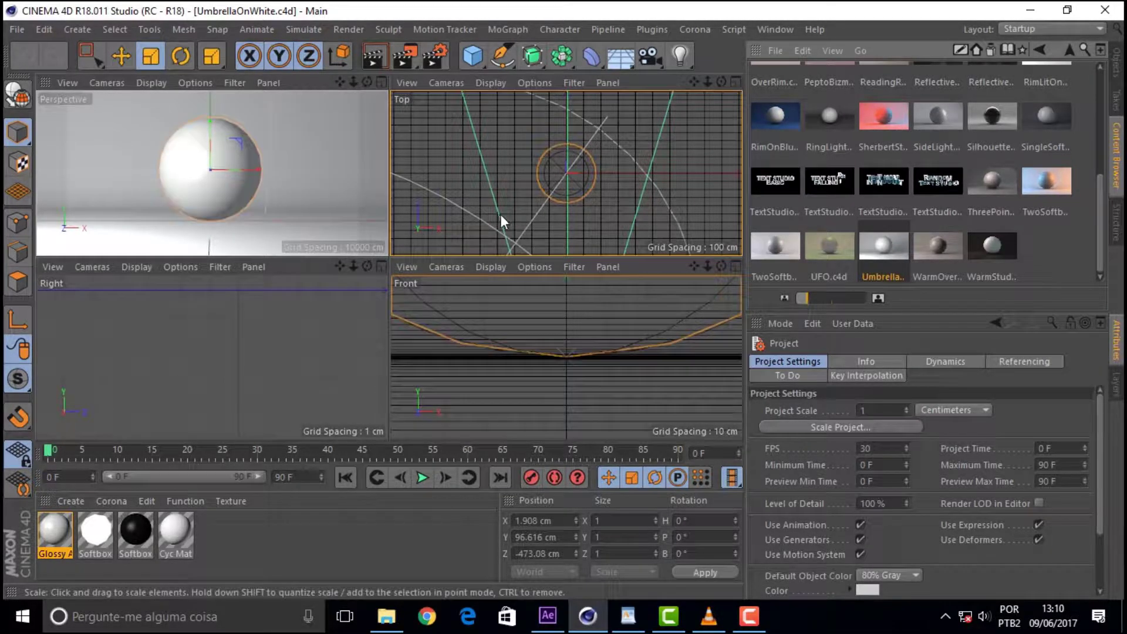
left_click_drag(1096, 210, 1083, 102)
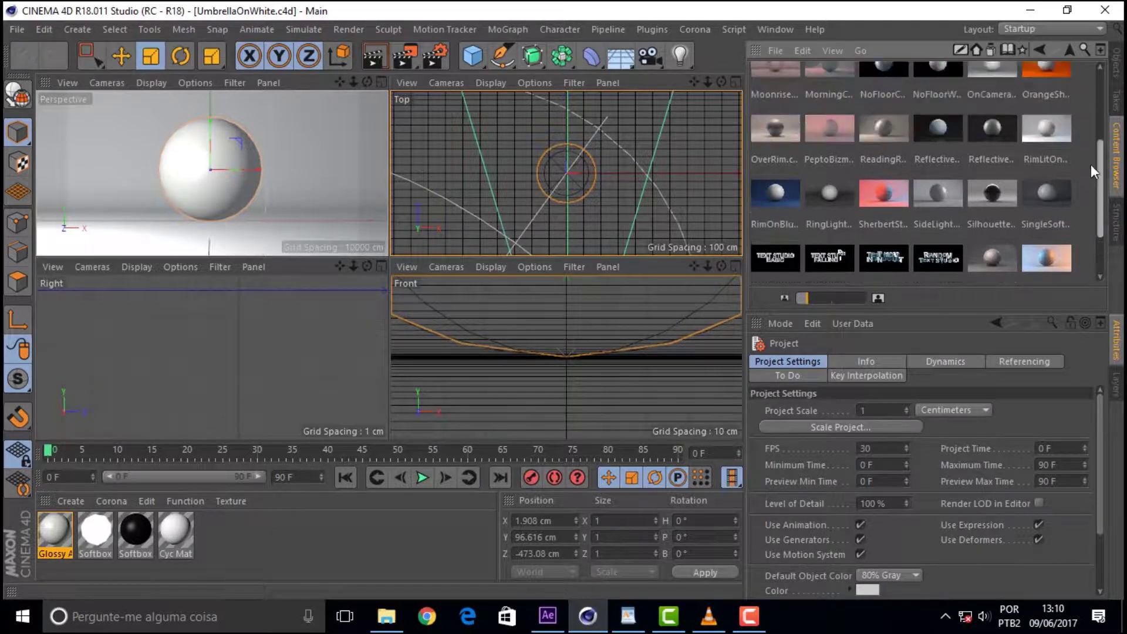
left_click(636, 422)
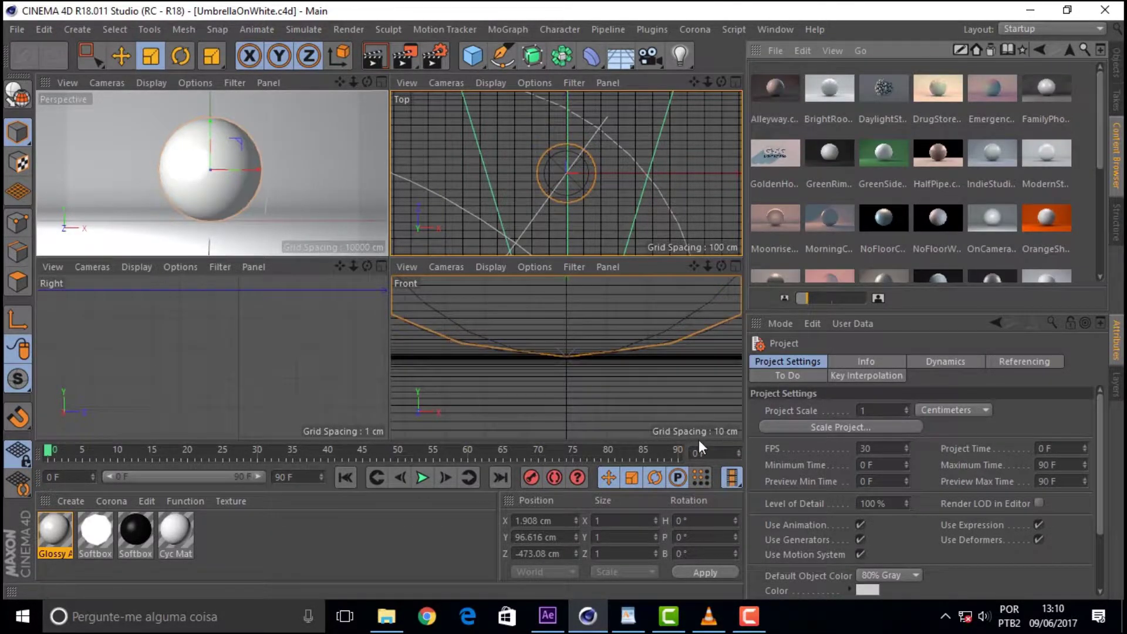
left_click(698, 352)
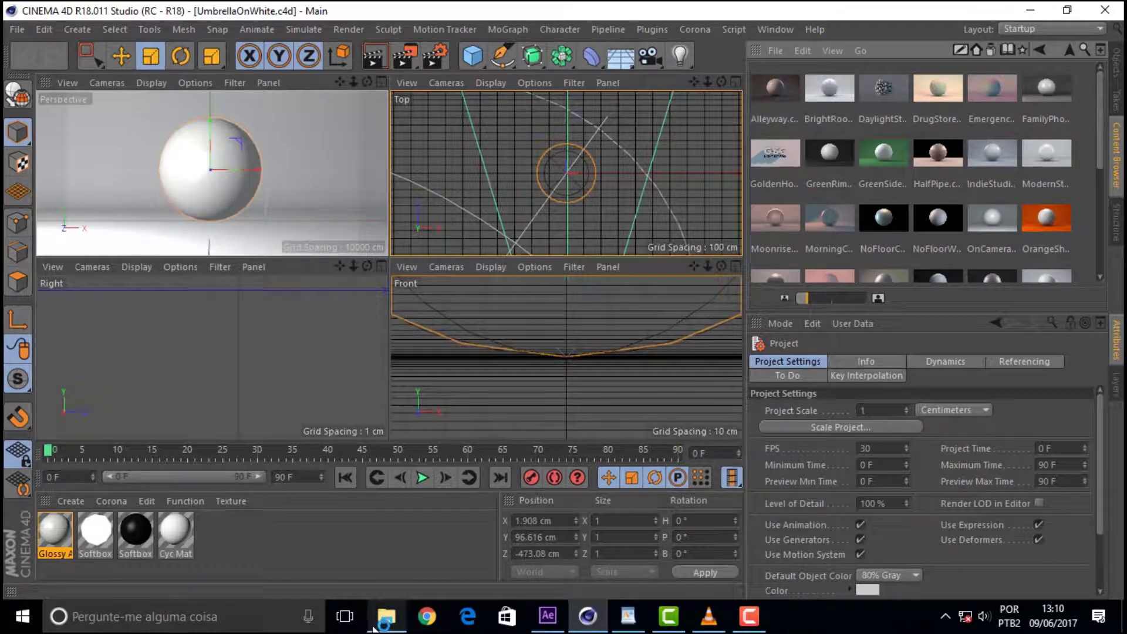
left_click(384, 624)
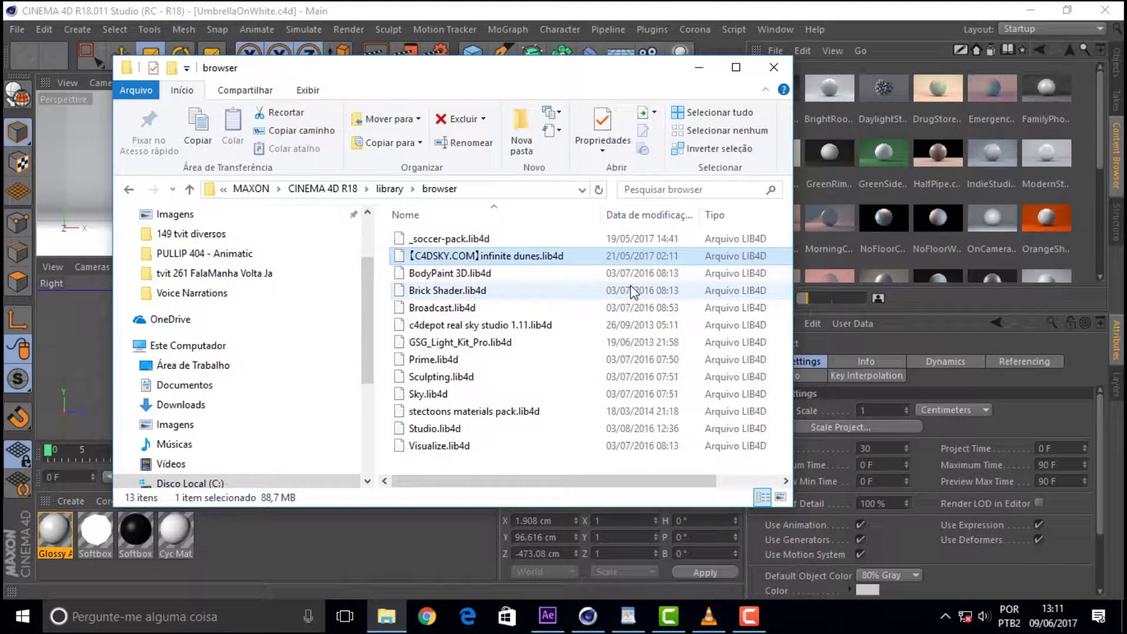
left_click(1097, 118)
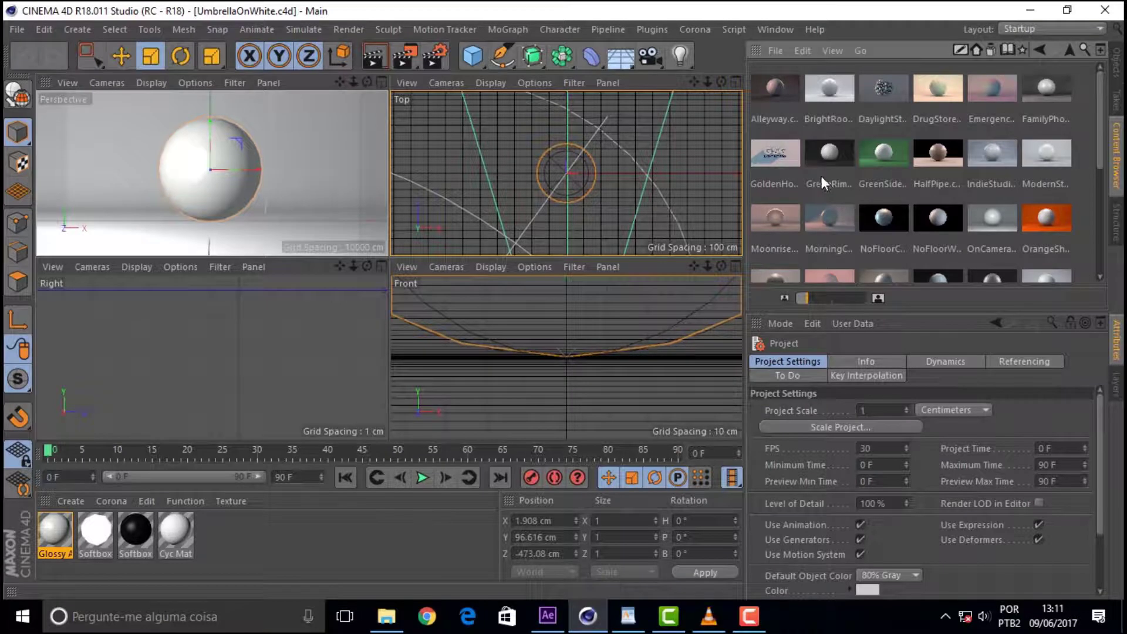
Look through the soccer pack and C4Depot sky preset libraries, then return to the top level.
left_click(1069, 47)
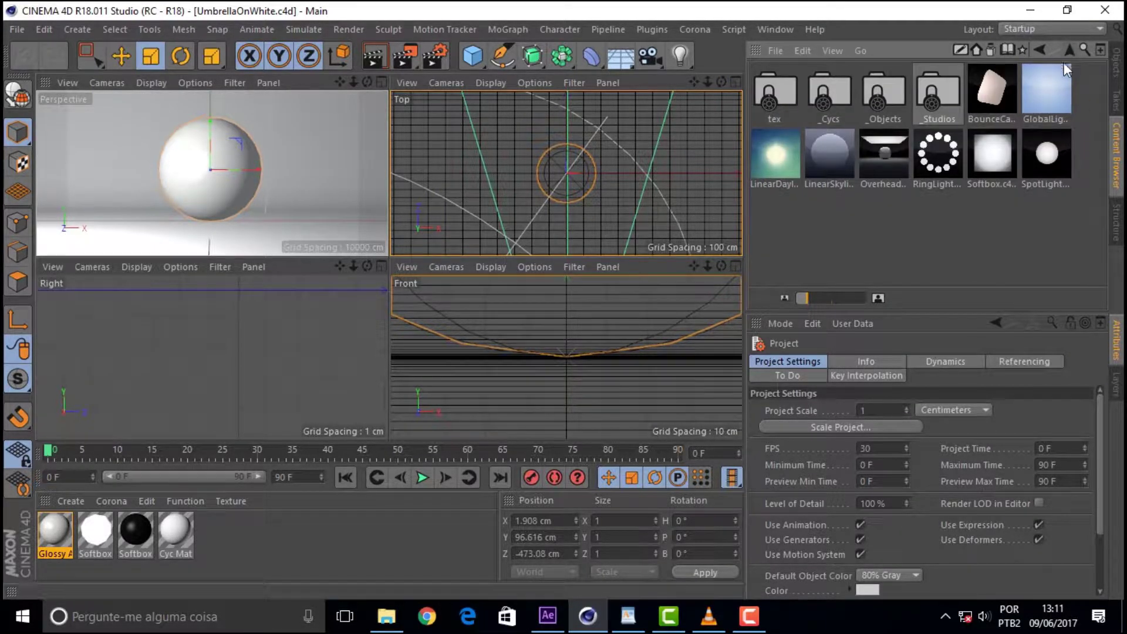
left_click(1070, 48)
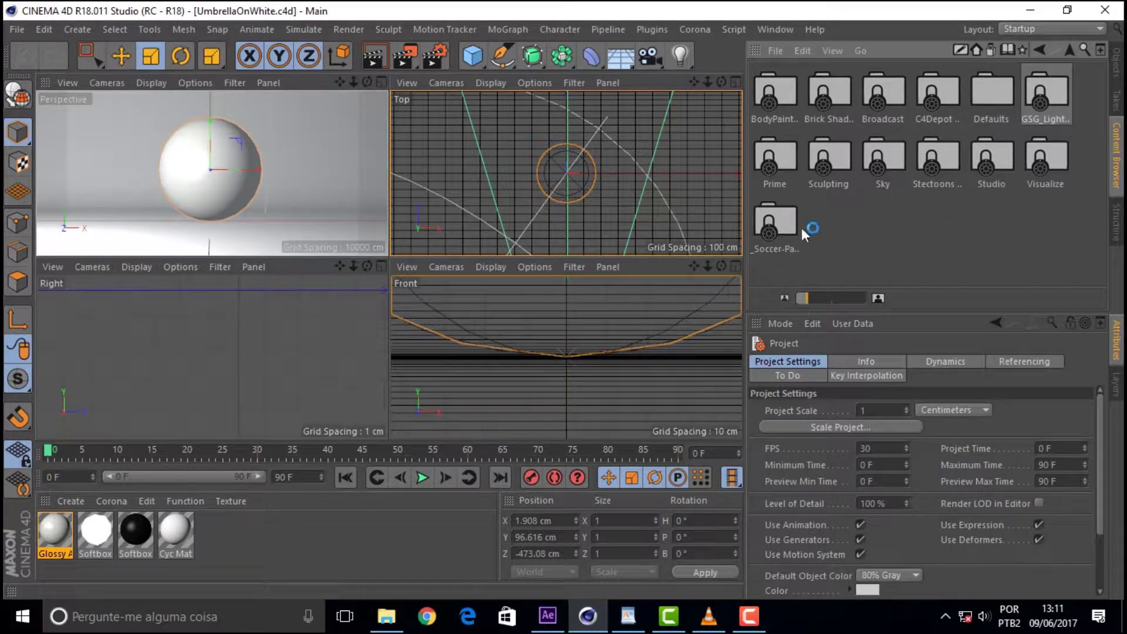
left_click(774, 225)
double_click(774, 224)
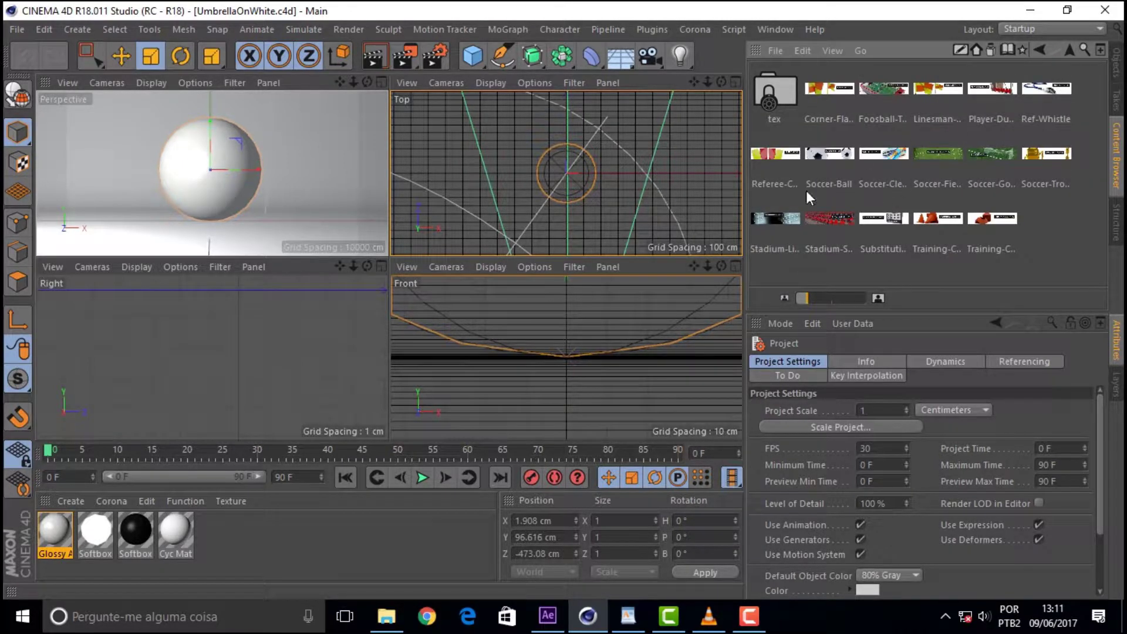
left_click(1069, 47)
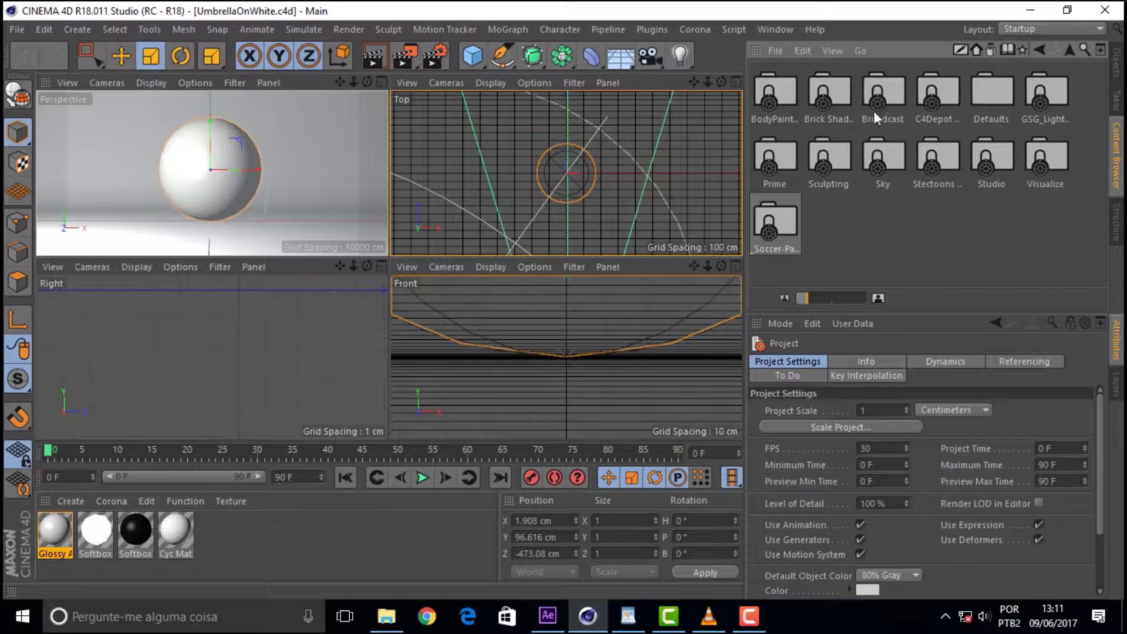
double_click(930, 103)
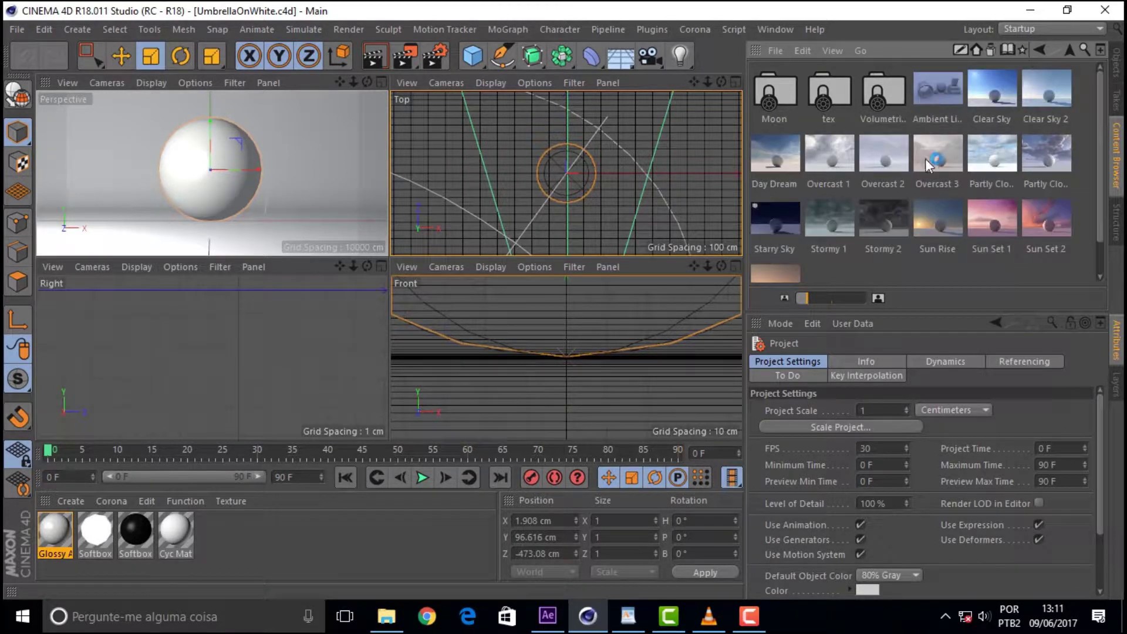
left_click(1070, 49)
left_click(1069, 51)
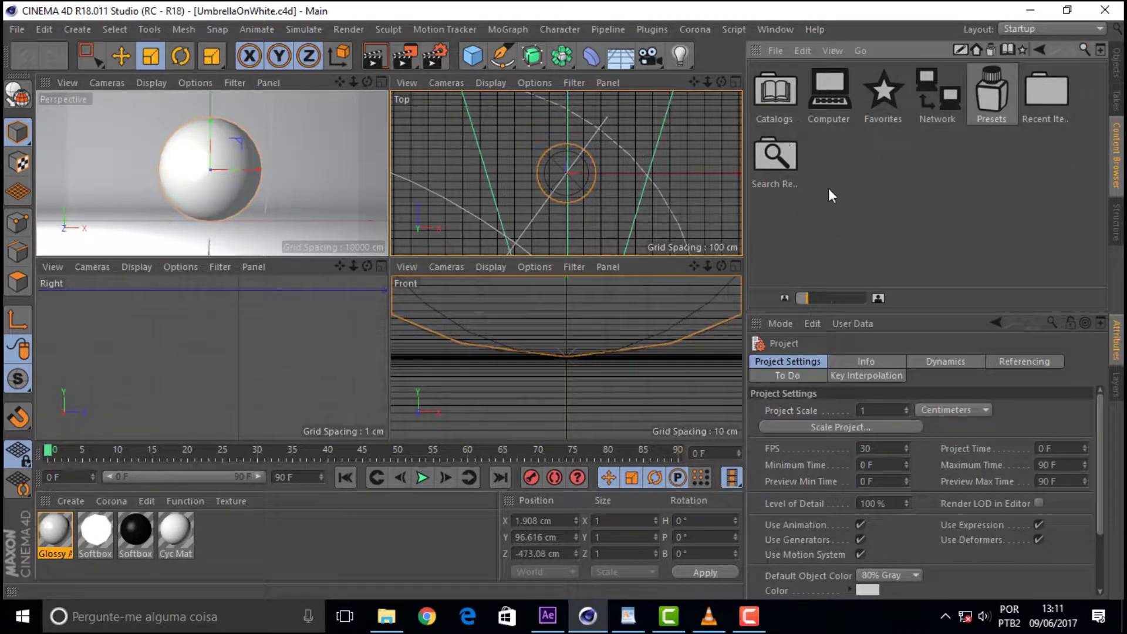
Navigate the drives to C: > MAXON > CINEMA 4D > library > browser.
double_click(824, 98)
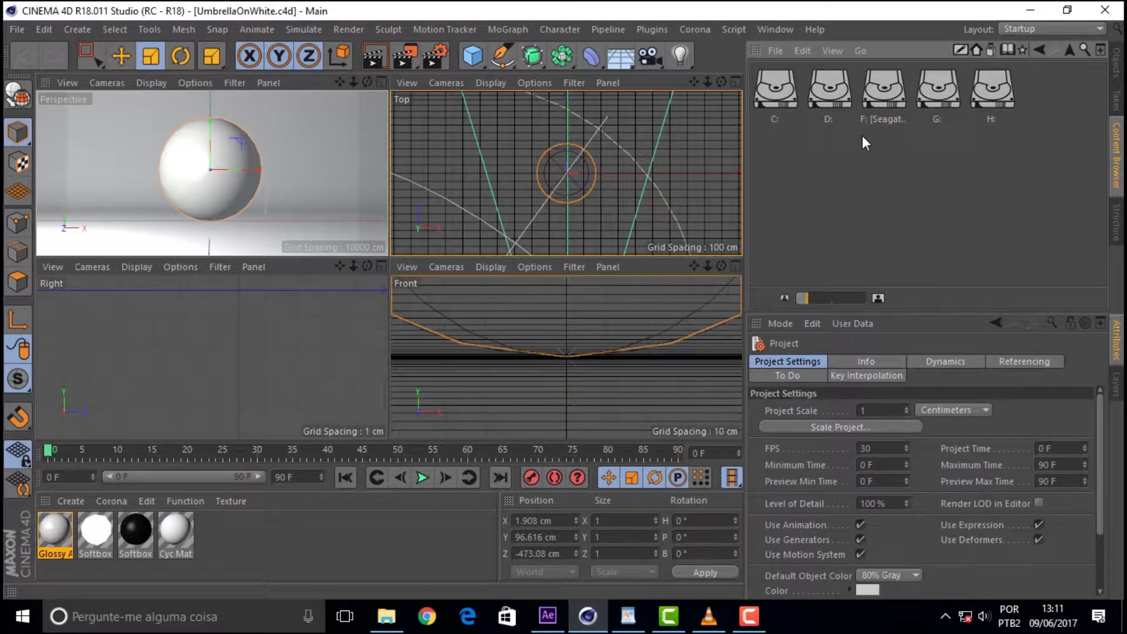
double_click(774, 92)
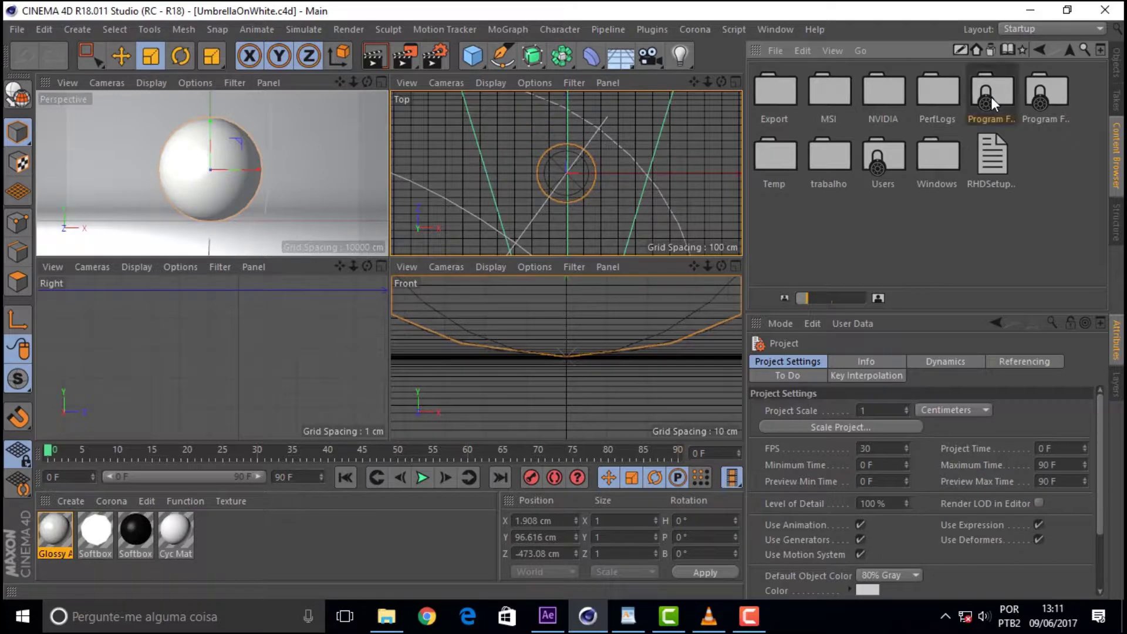
double_click(787, 122)
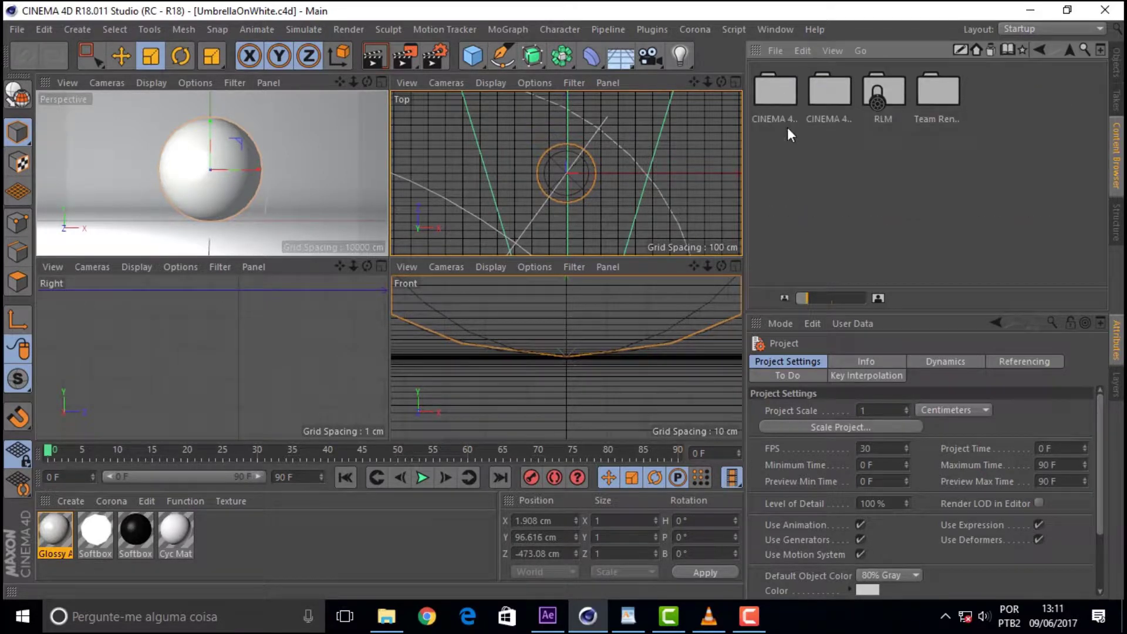
double_click(815, 96)
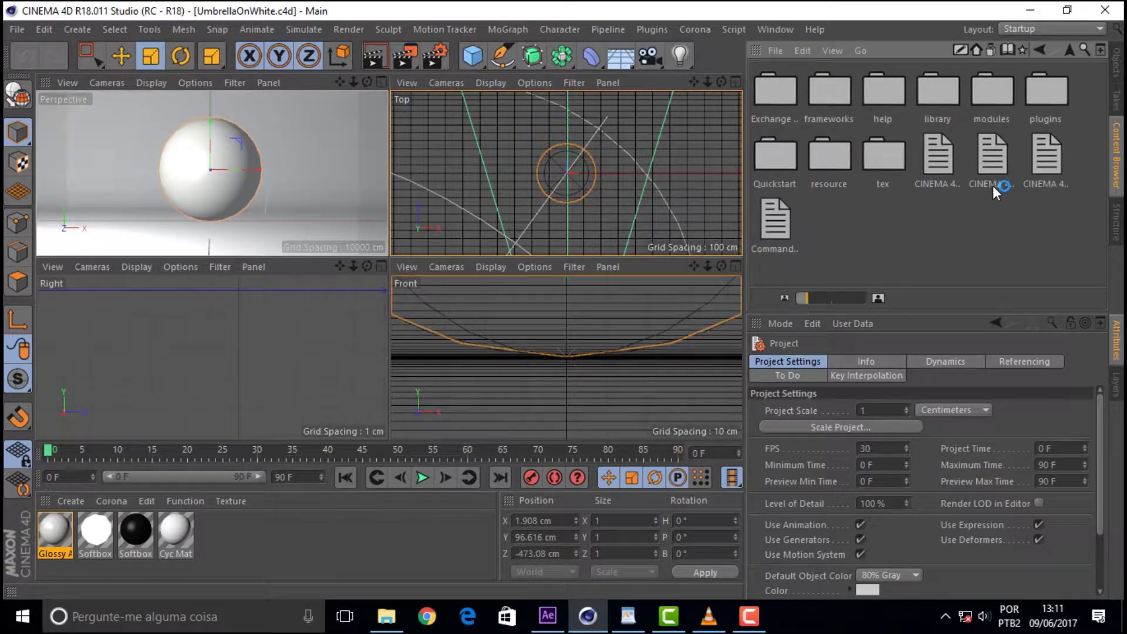
double_click(935, 96)
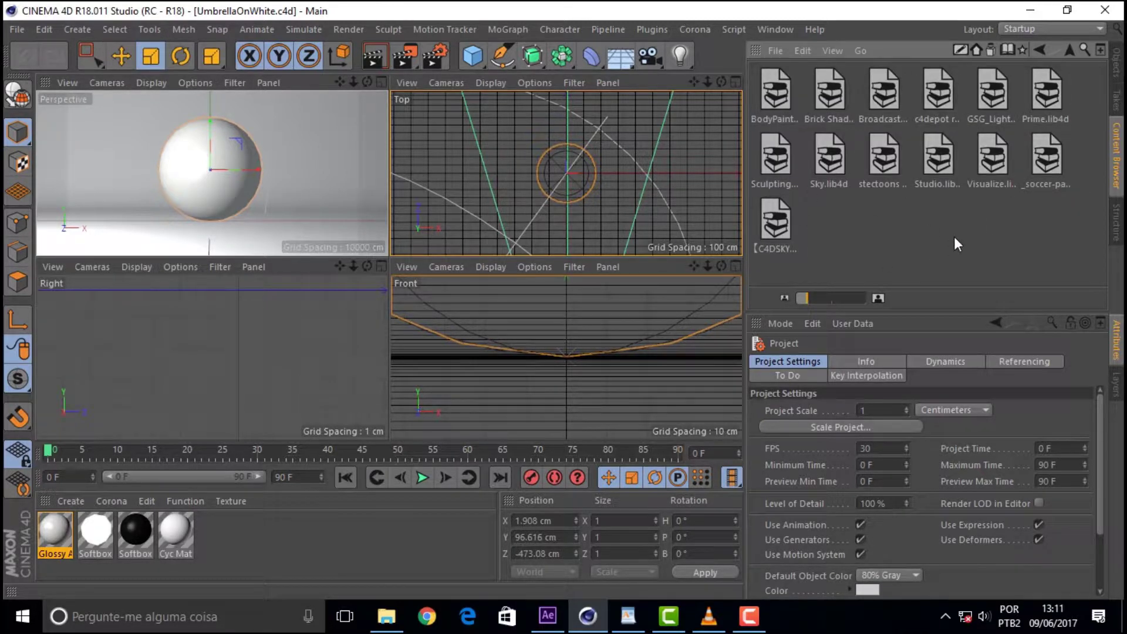
Look inside the c4depot library, then browse back to the Presets collection.
double_click(928, 98)
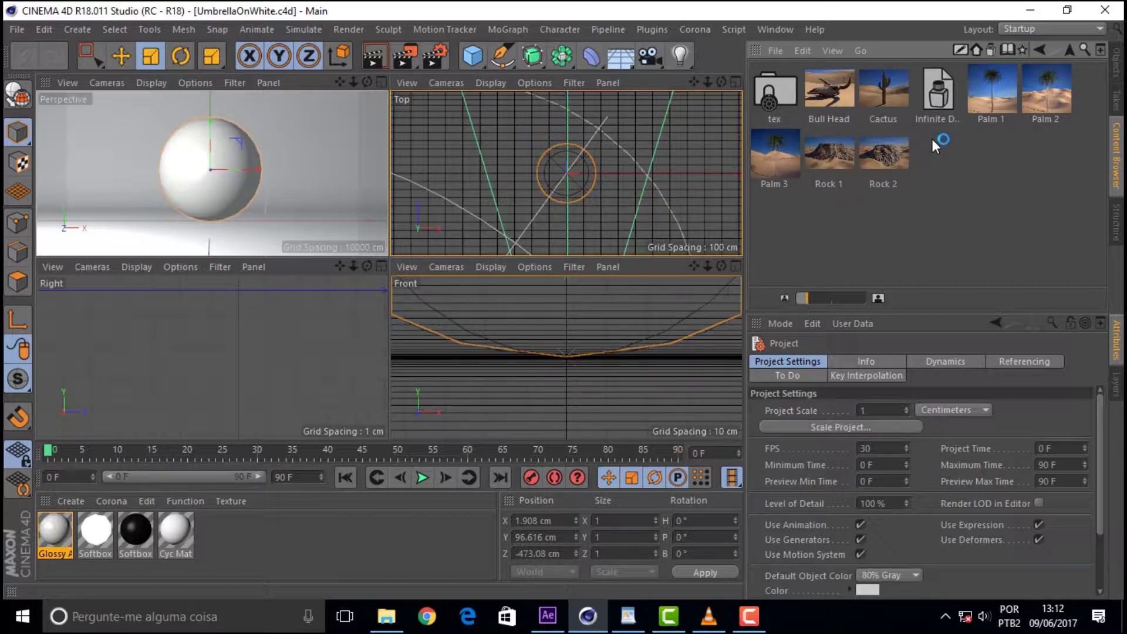
left_click(1069, 49)
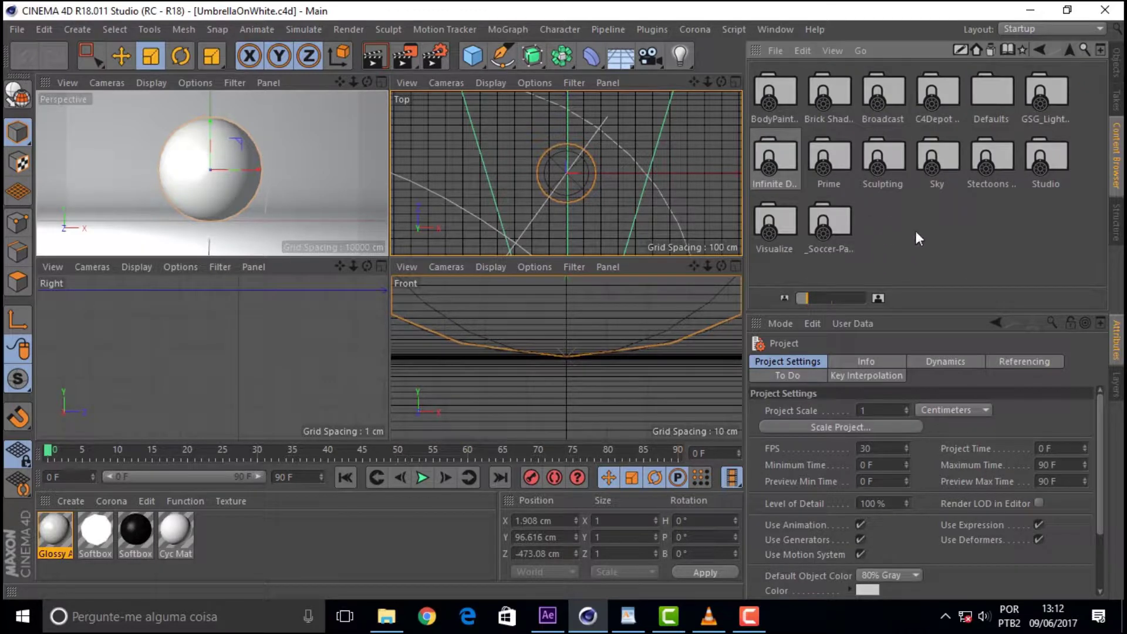
left_click(1068, 51)
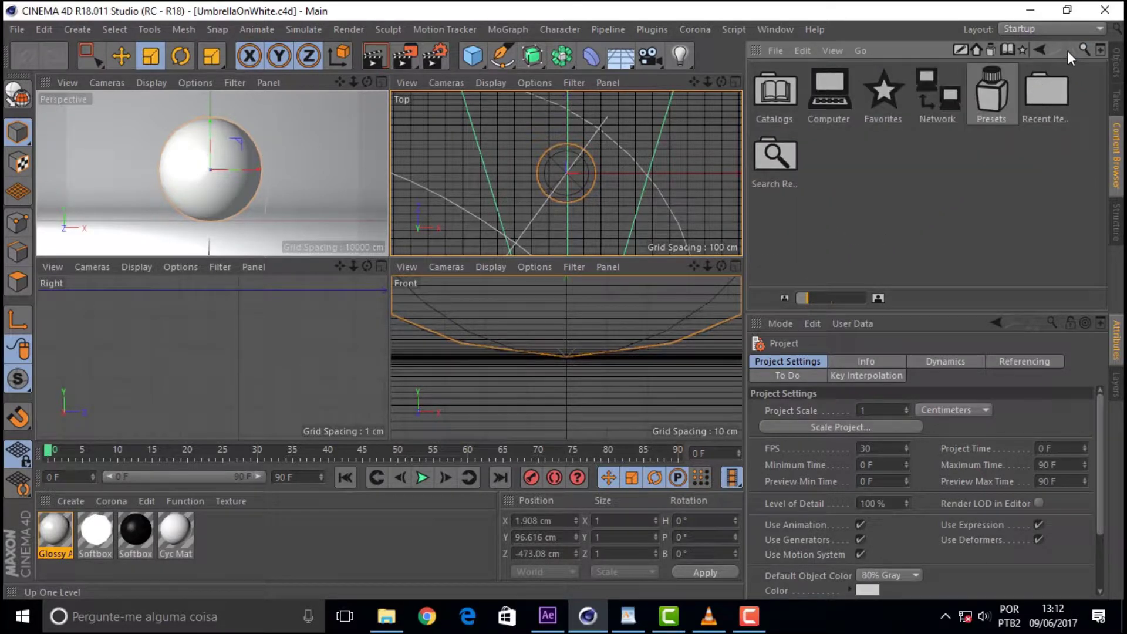
double_click(982, 116)
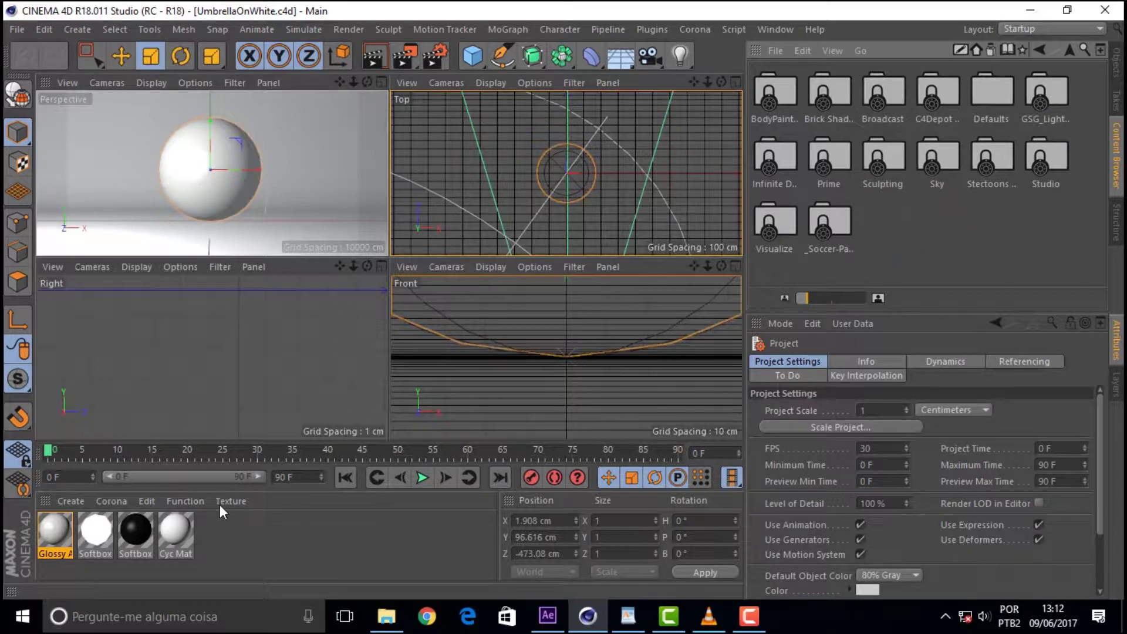
Close the UmbrellaOnWhite and desert 2.1 scenes, discarding unsaved changes (Não).
left_click(776, 29)
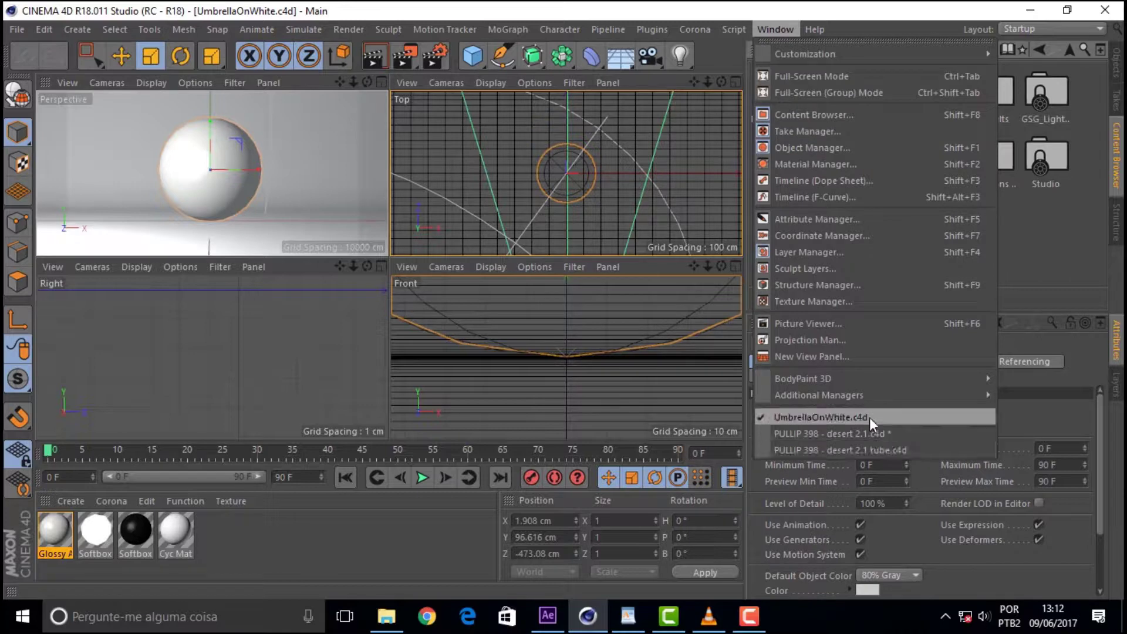
left_click(17, 29)
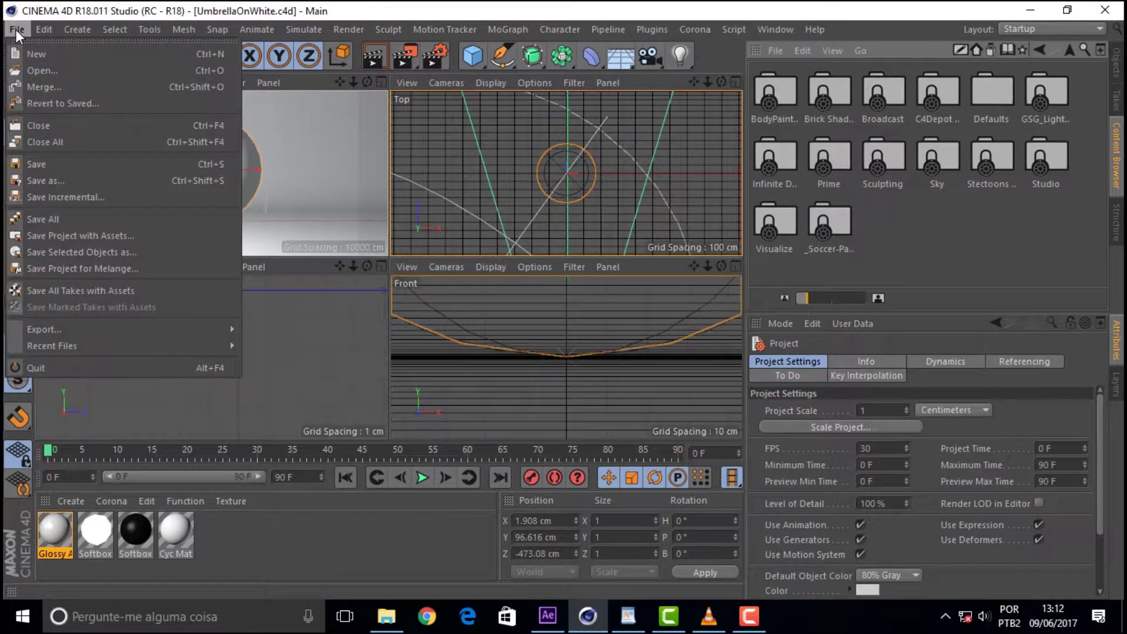
left_click(60, 125)
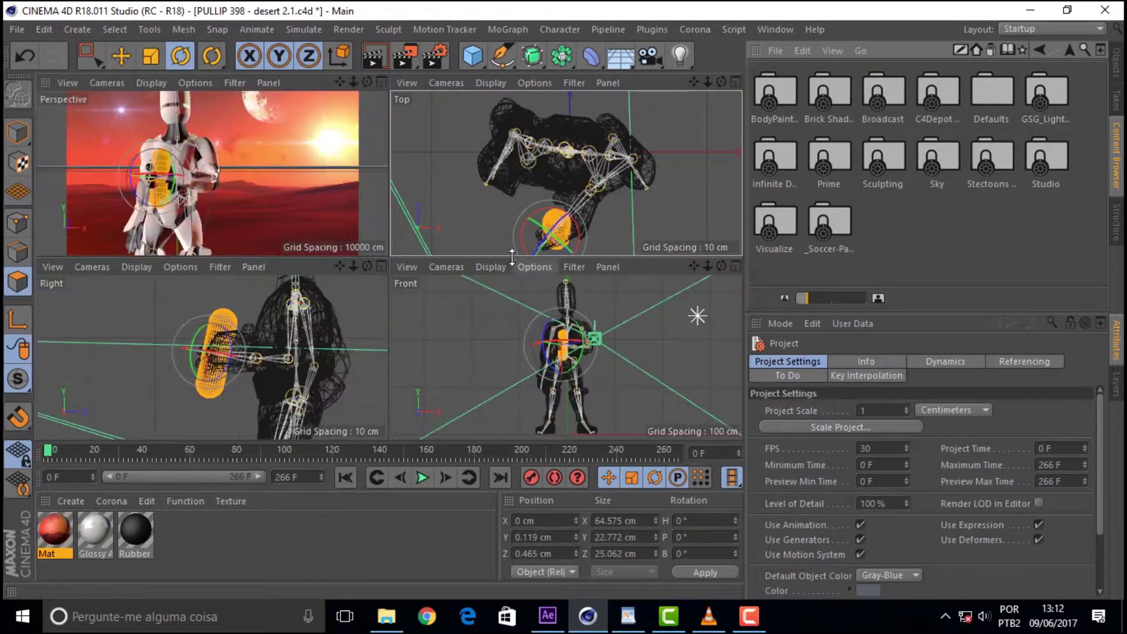
left_click(775, 29)
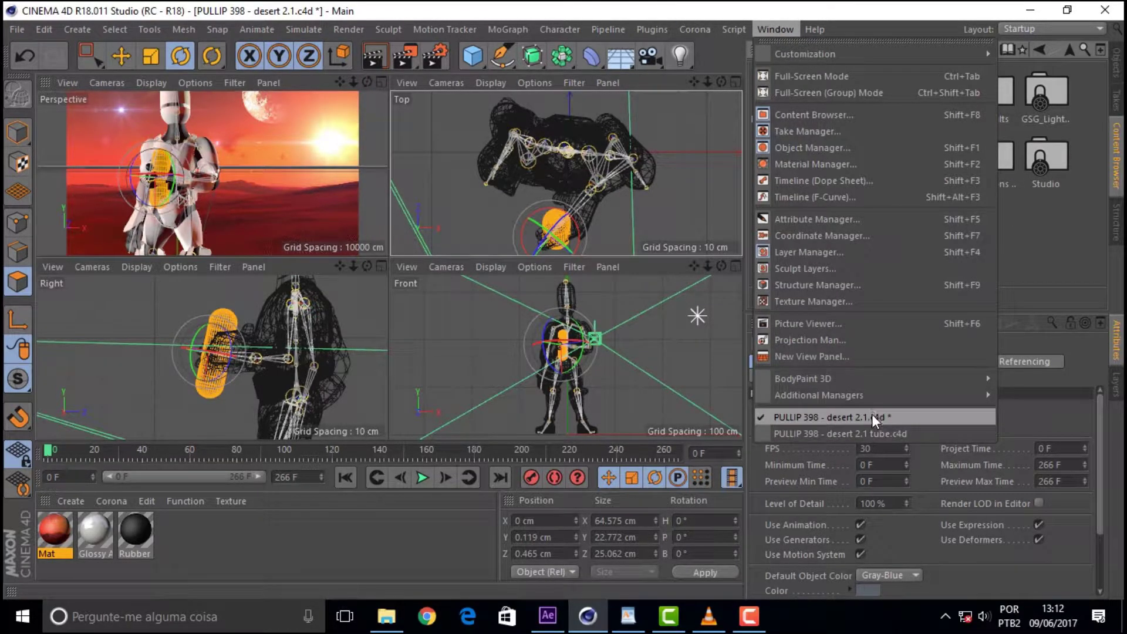
left_click(17, 29)
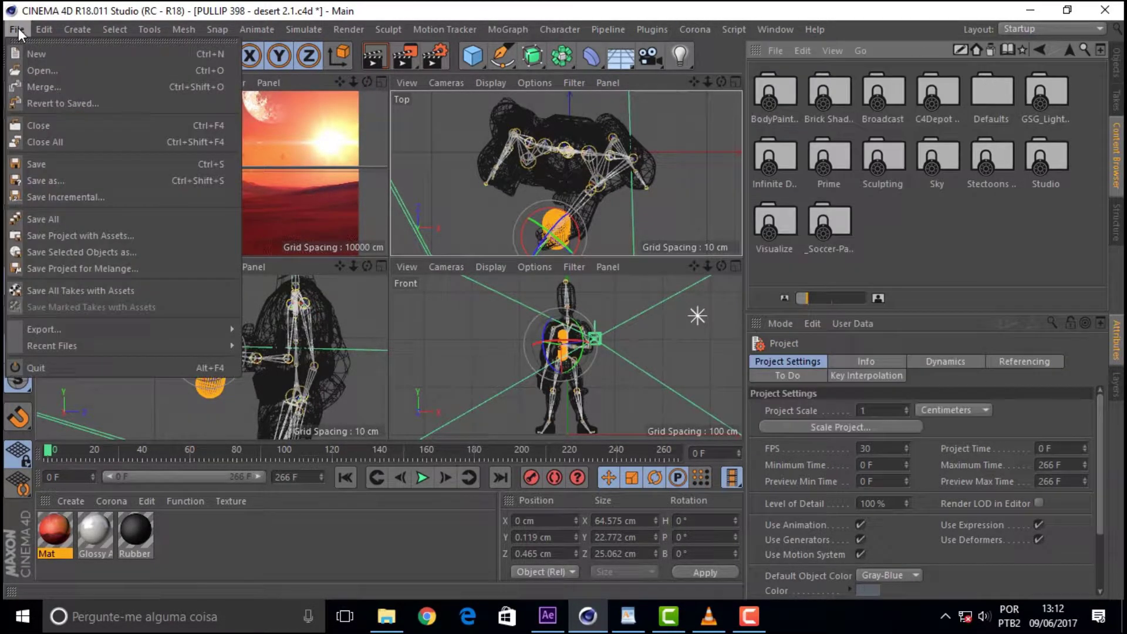
left_click(44, 128)
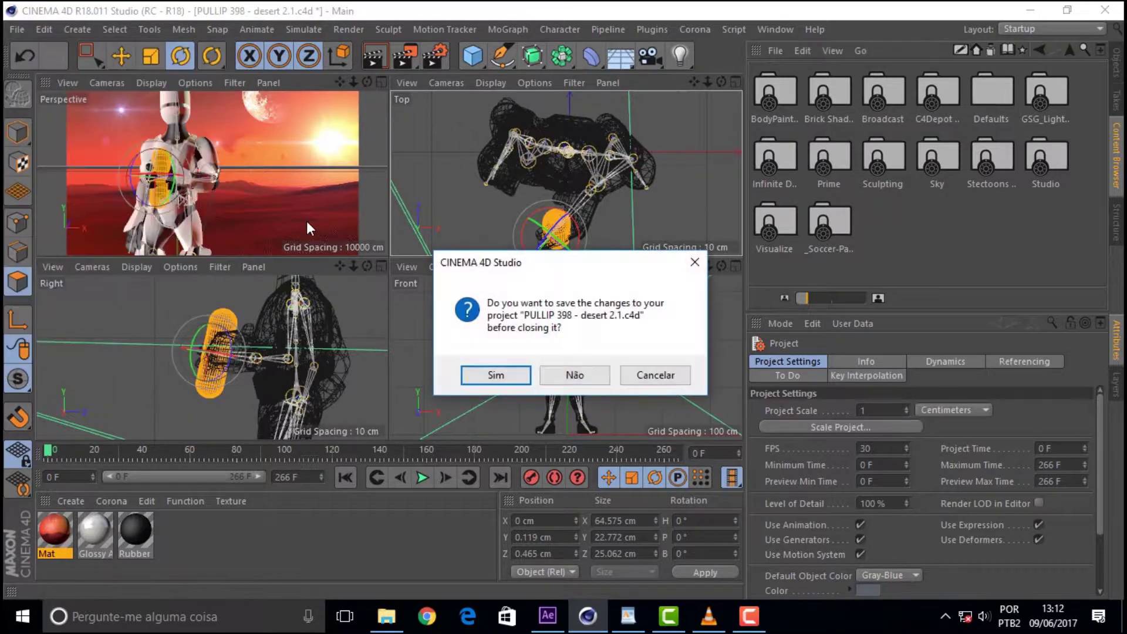
left_click(575, 373)
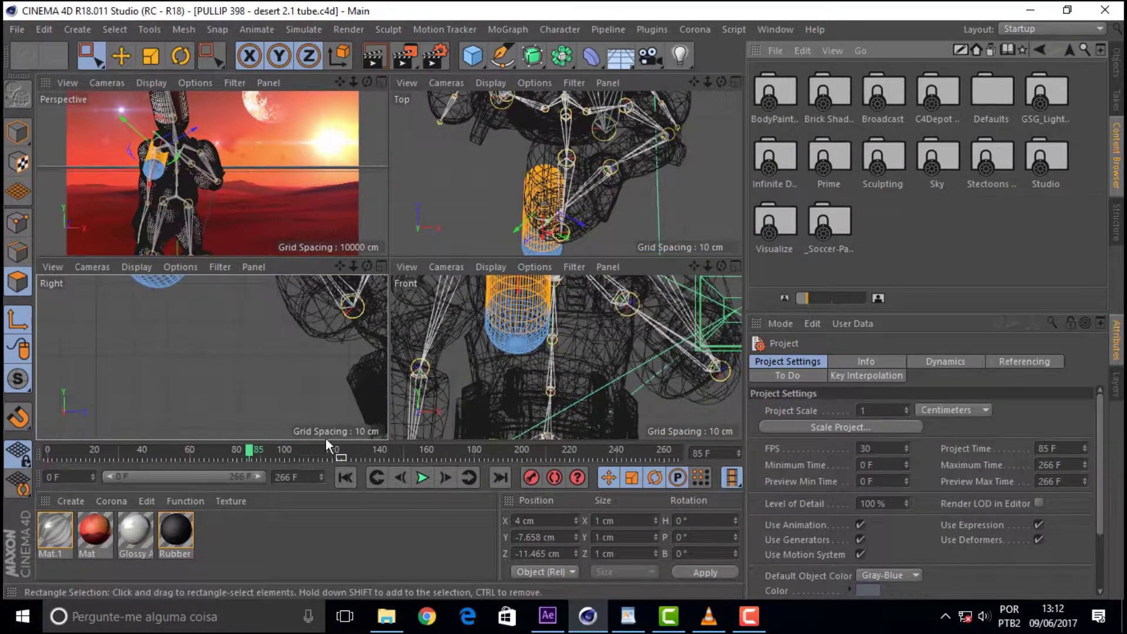
Scrub the desert 2.1 tube timeline to frame 6.
left_click_drag(103, 452, 156, 452)
left_click_drag(262, 452, 62, 451)
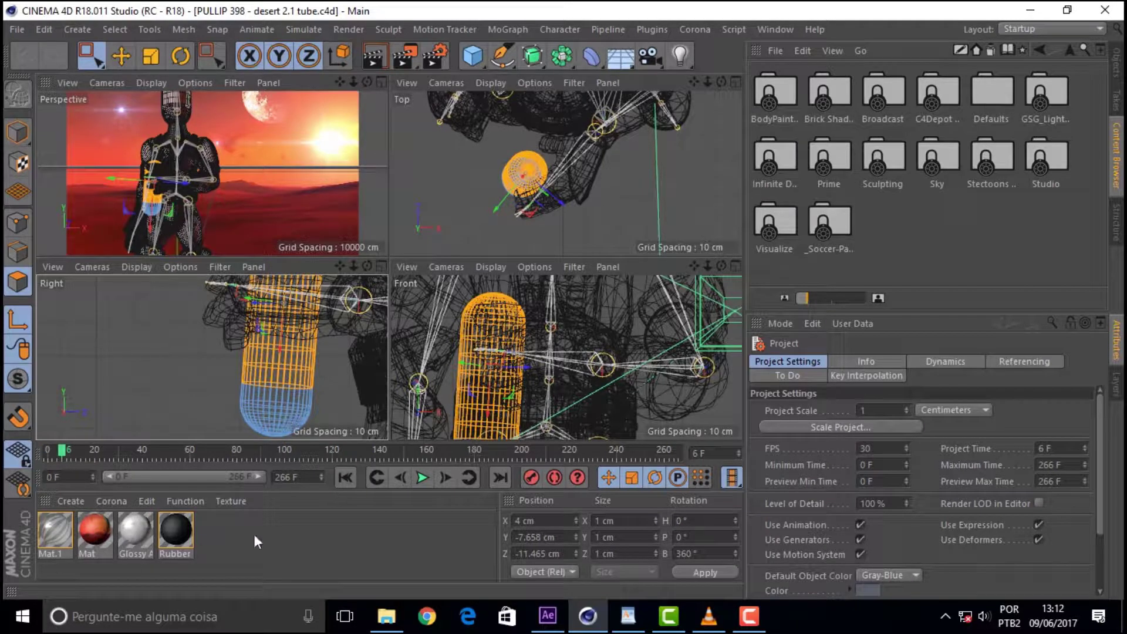
left_click(775, 50)
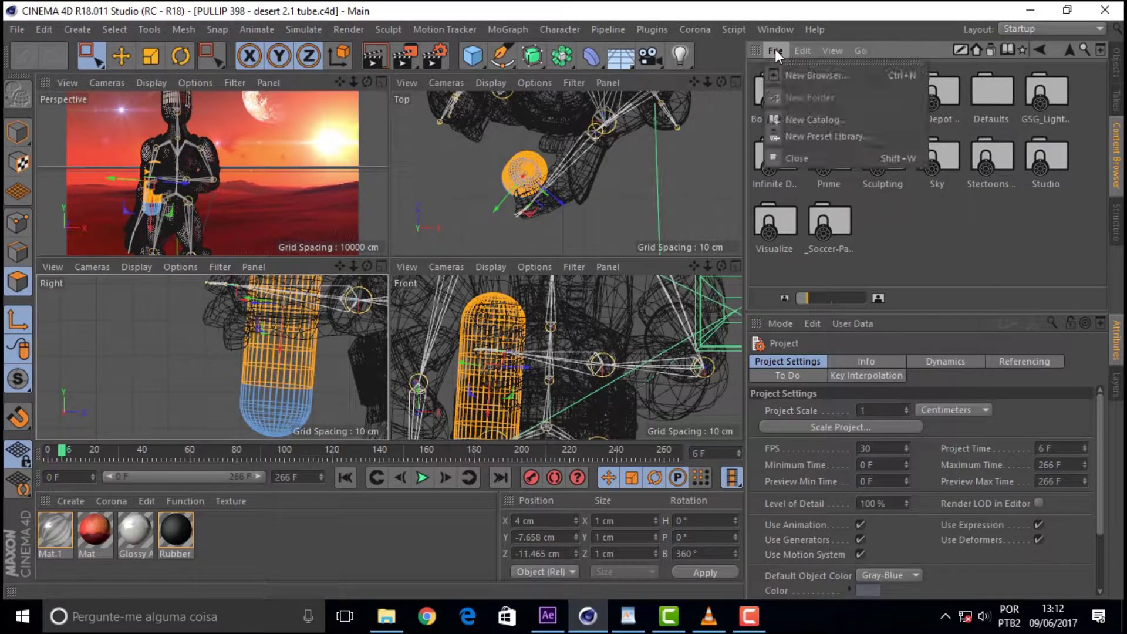
Create a new preset library named 'trooper test' in the Content Browser.
left_click(845, 137)
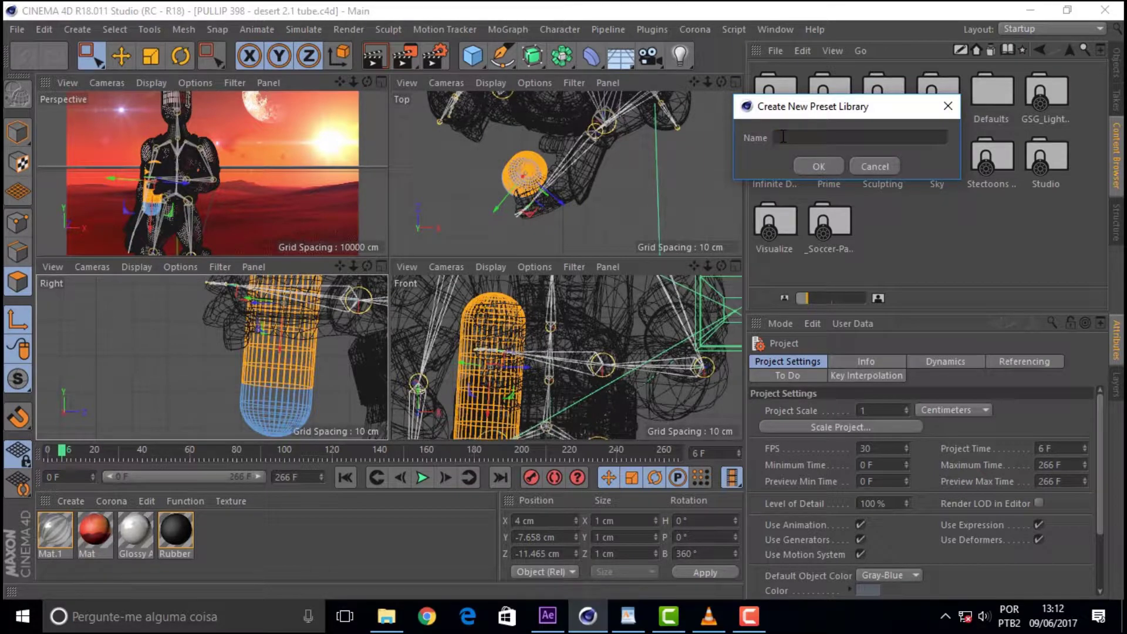
type("trooper test")
left_click(810, 168)
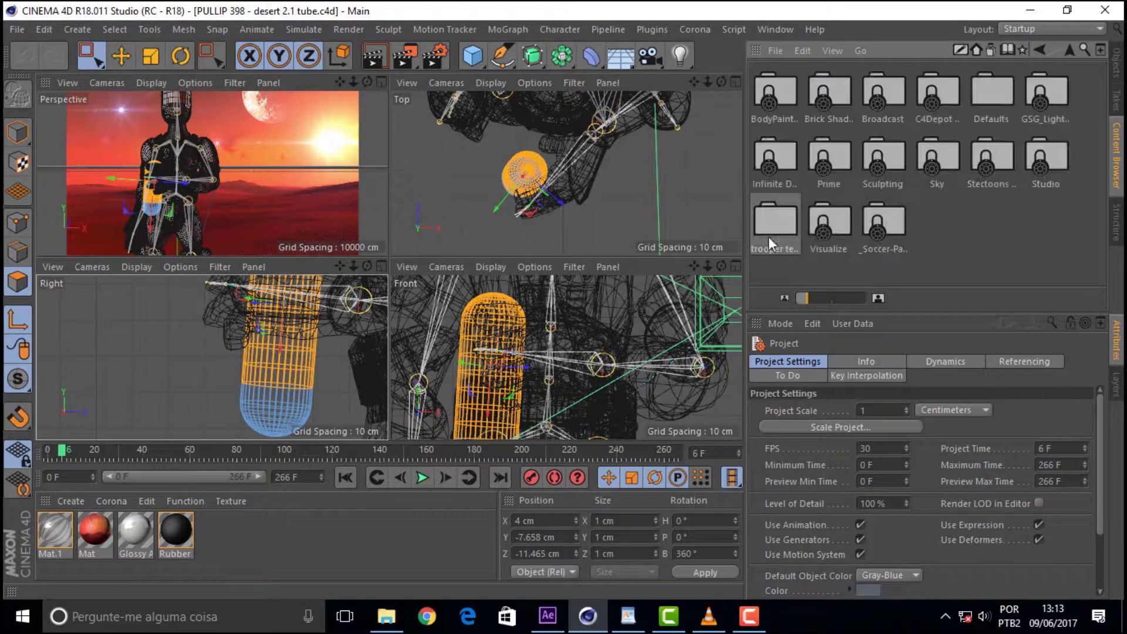
Close the desert 2.1 tube scene and open the trooper test library.
left_click(16, 30)
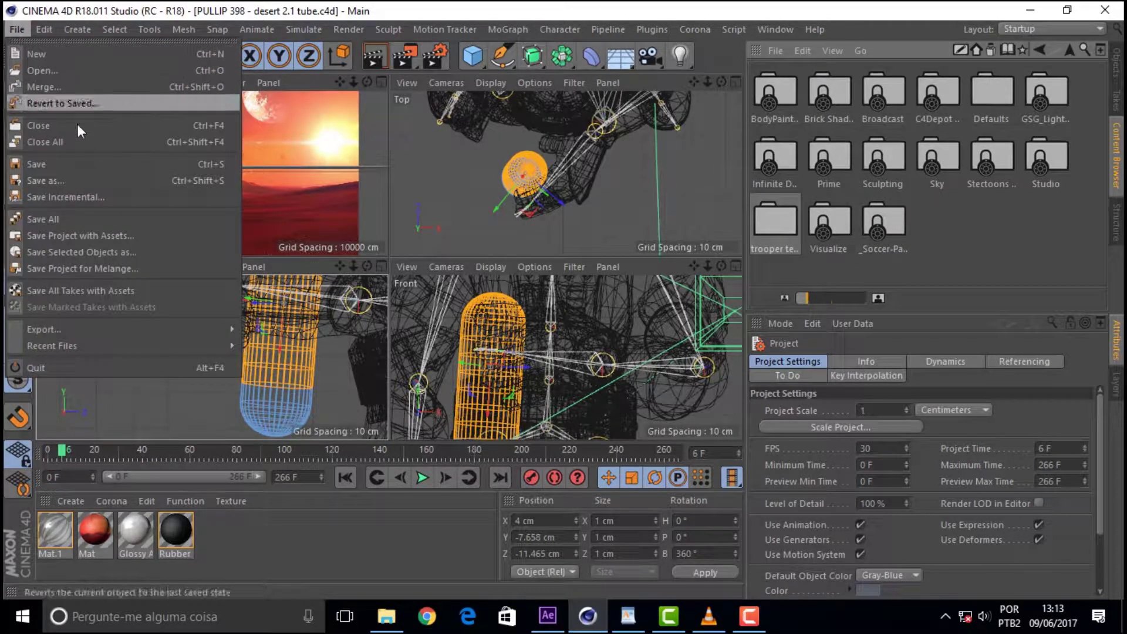
left_click(75, 139)
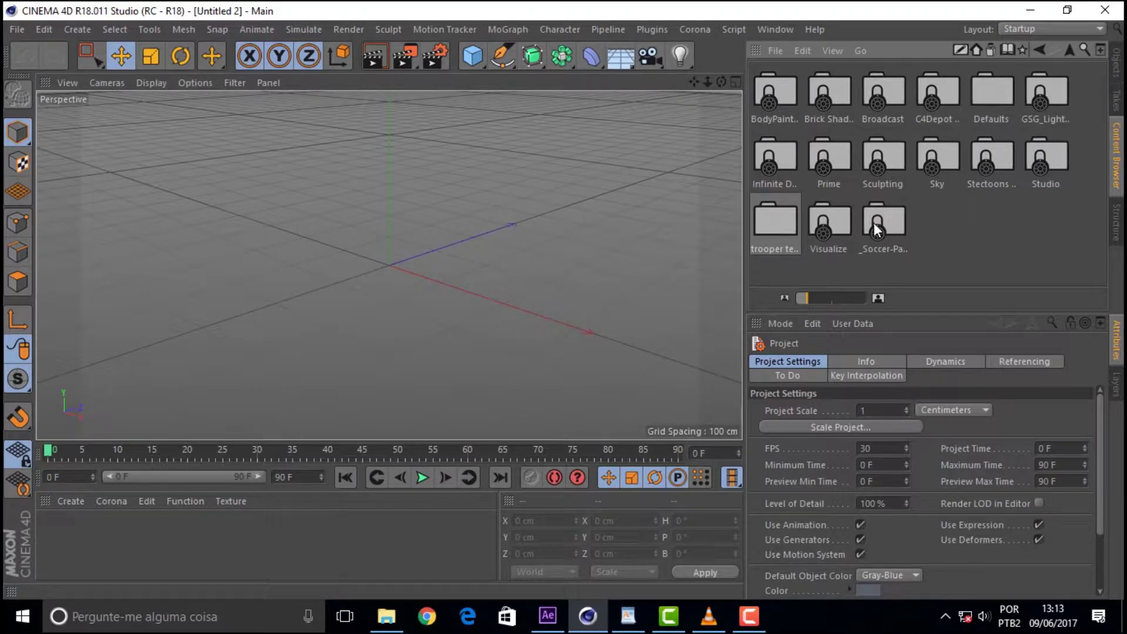
left_click(1119, 70)
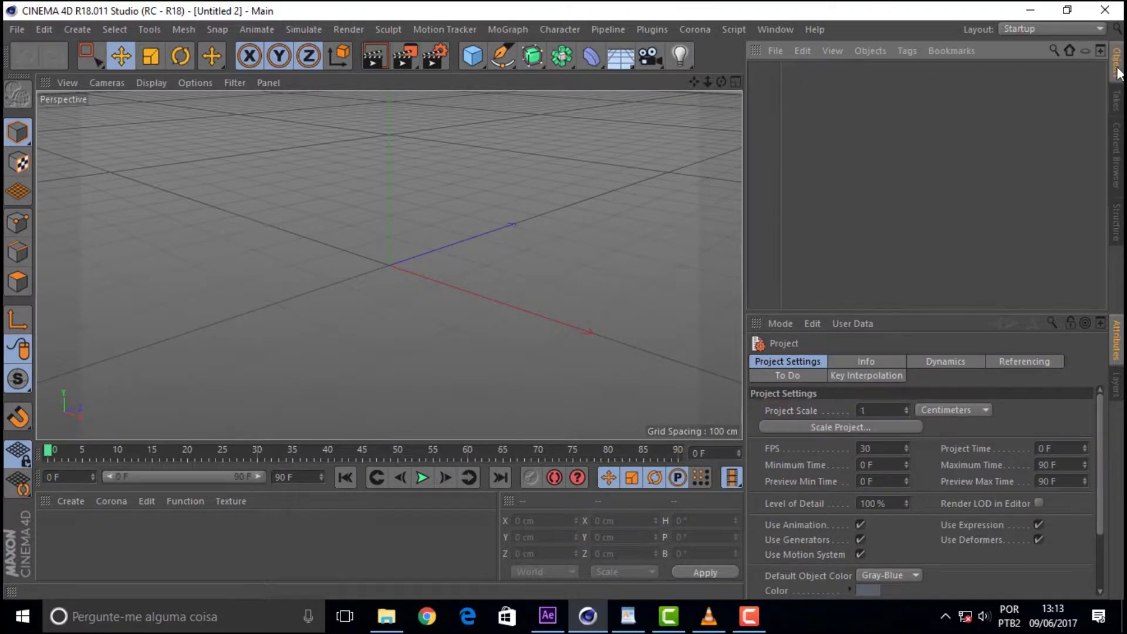
left_click(1117, 175)
double_click(795, 233)
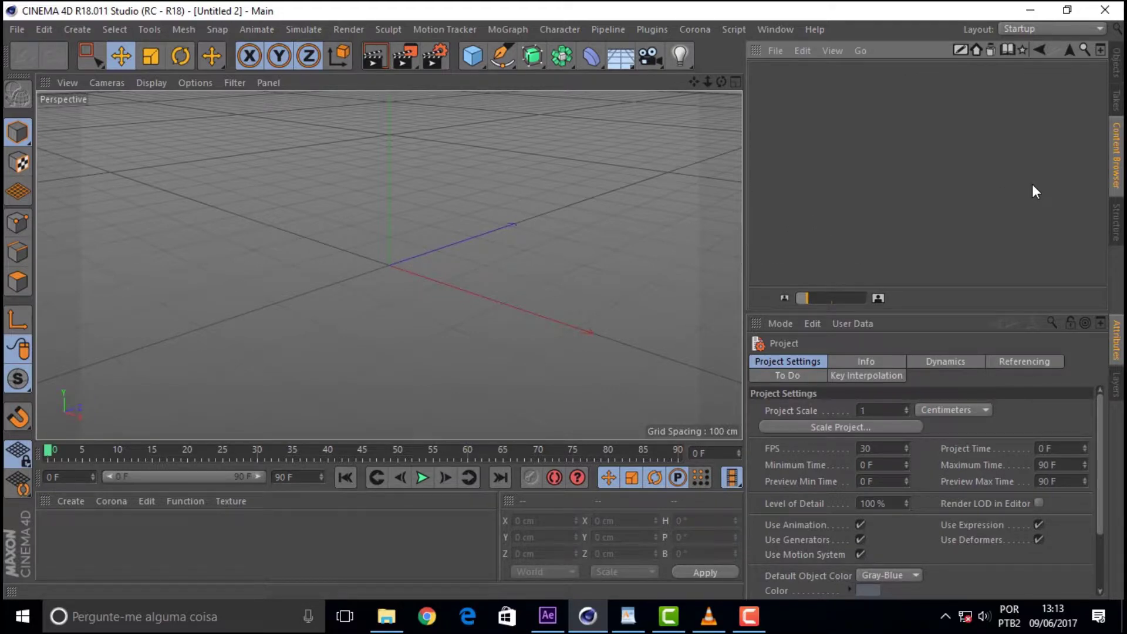
Open the trooper library in the Content Browser.
left_click(1070, 51)
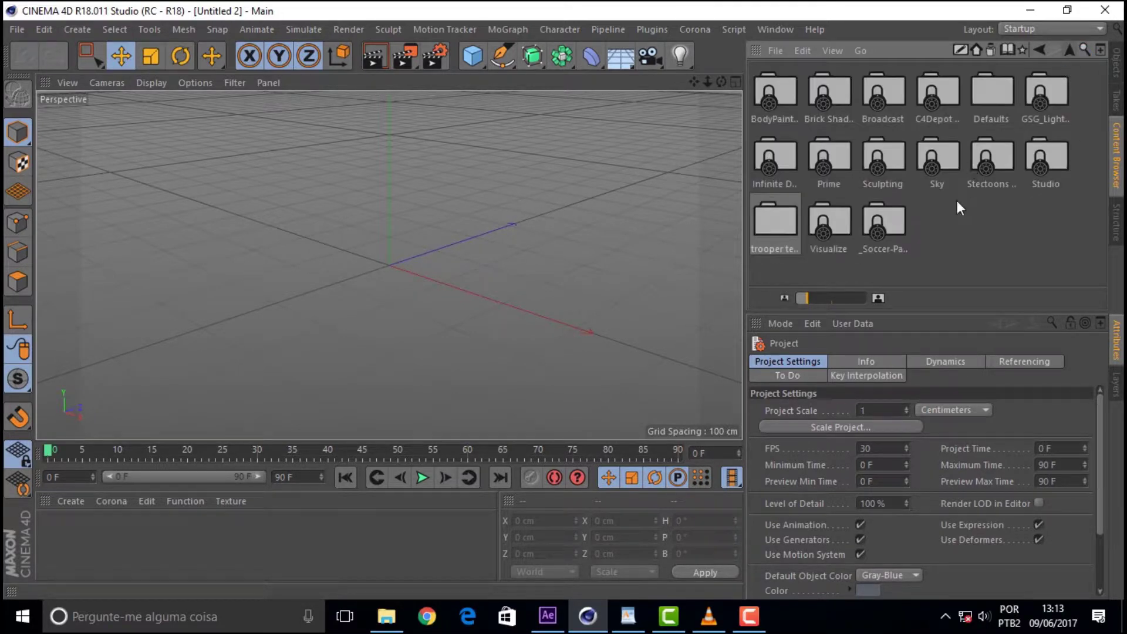
double_click(774, 223)
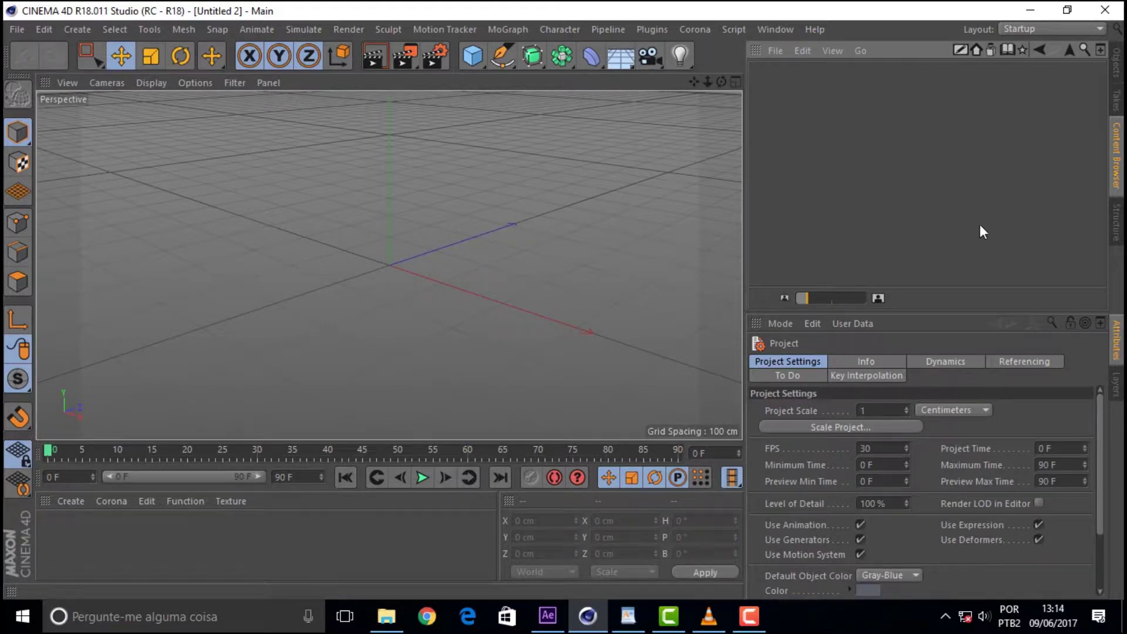
left_click(1116, 63)
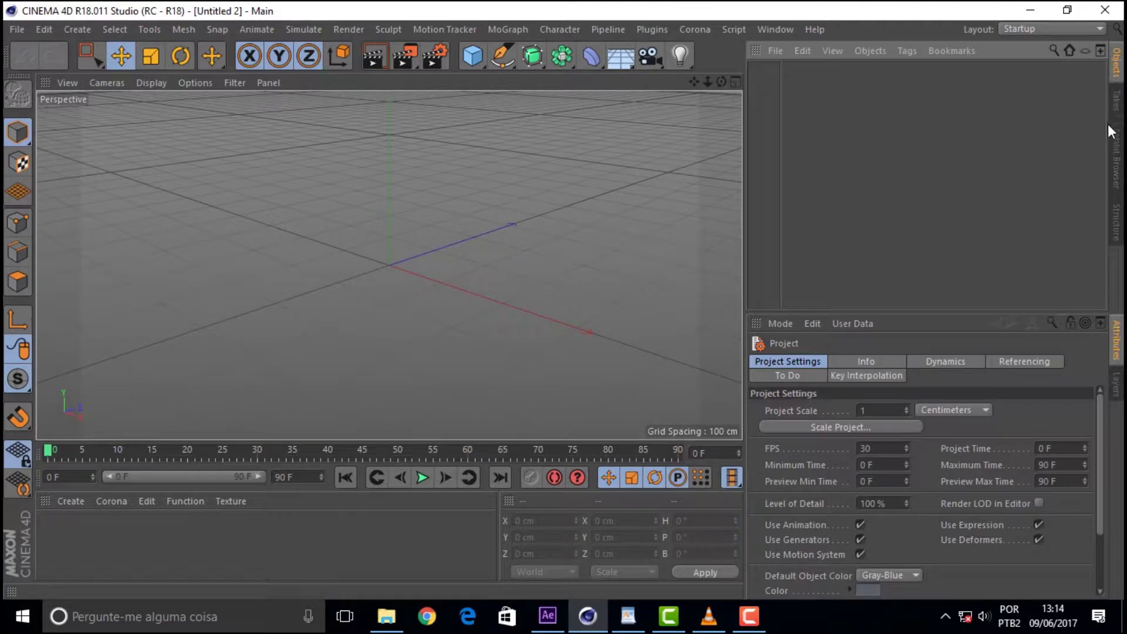
left_click(1114, 168)
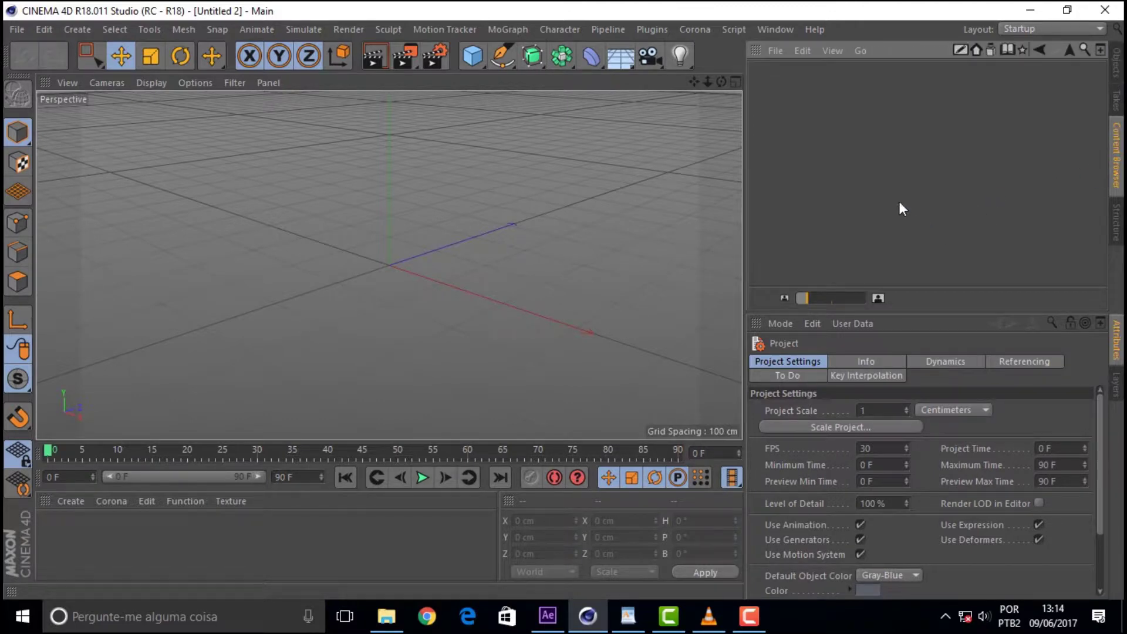
left_click(1062, 53)
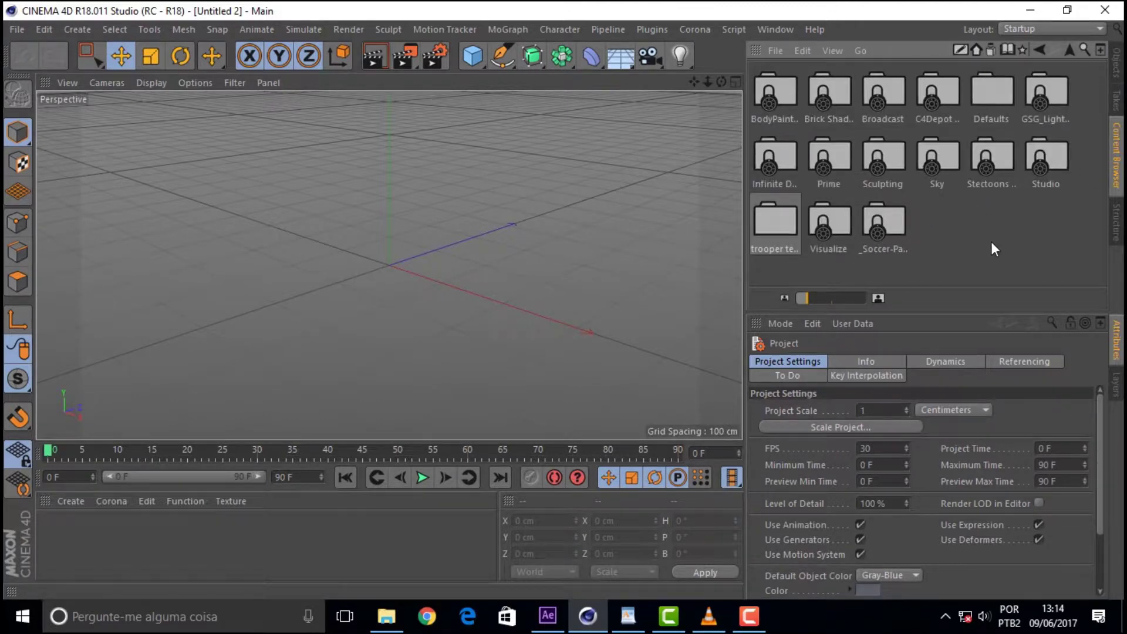
double_click(772, 222)
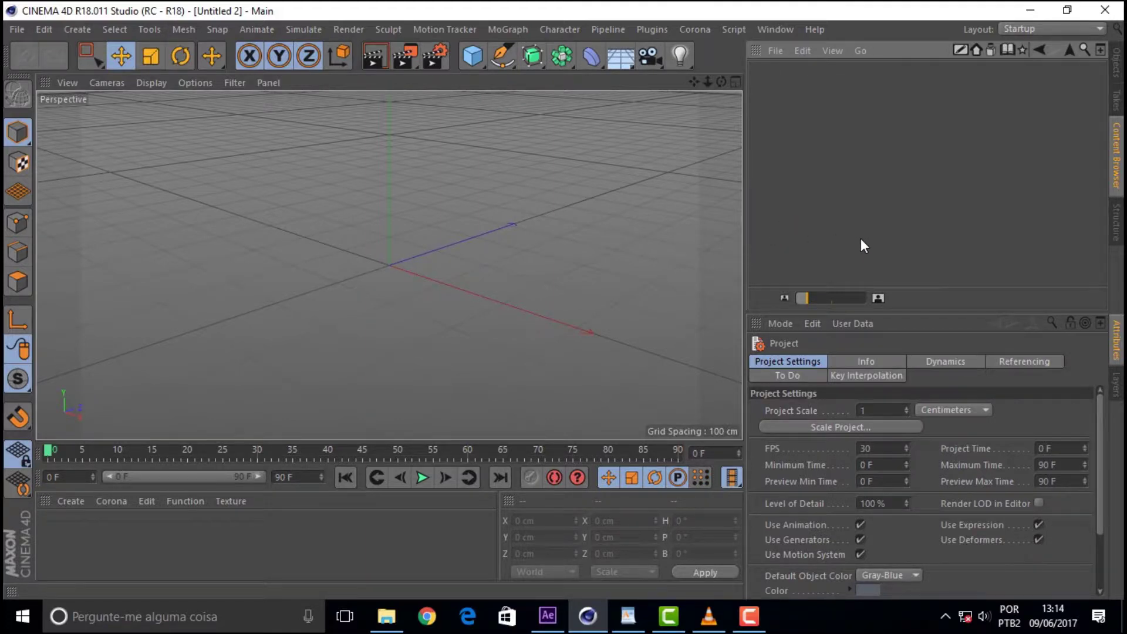
left_click(18, 25)
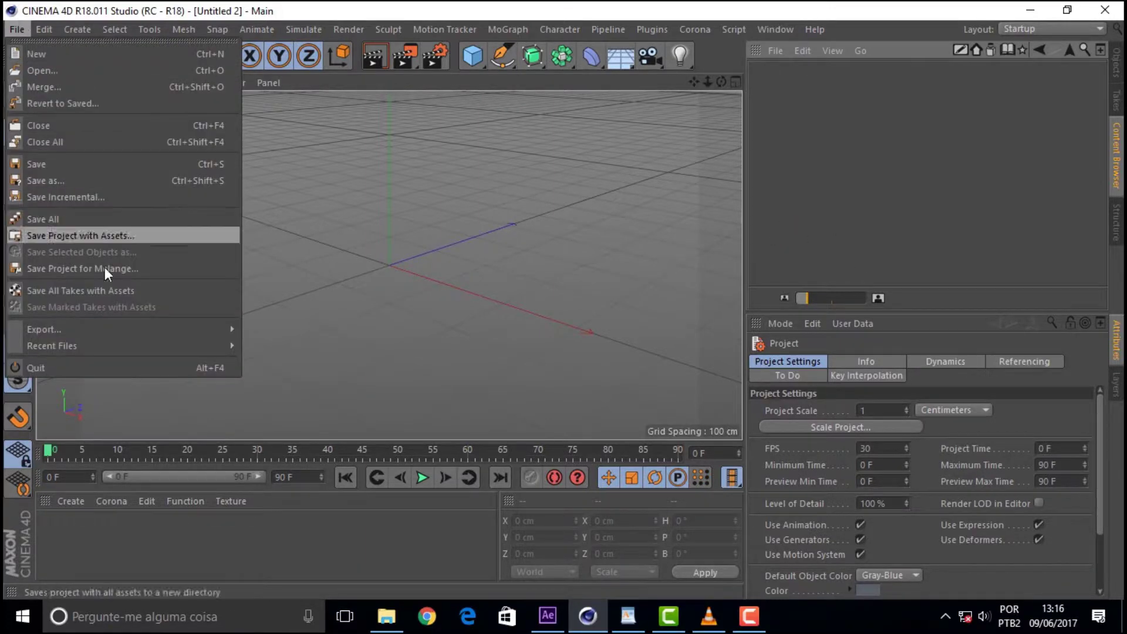
Open recent desert 2.1.c4d and save its Mat, Glossy Abstract and Rubber materials to the trooper library.
mouse_move(52, 345)
left_click(455, 254)
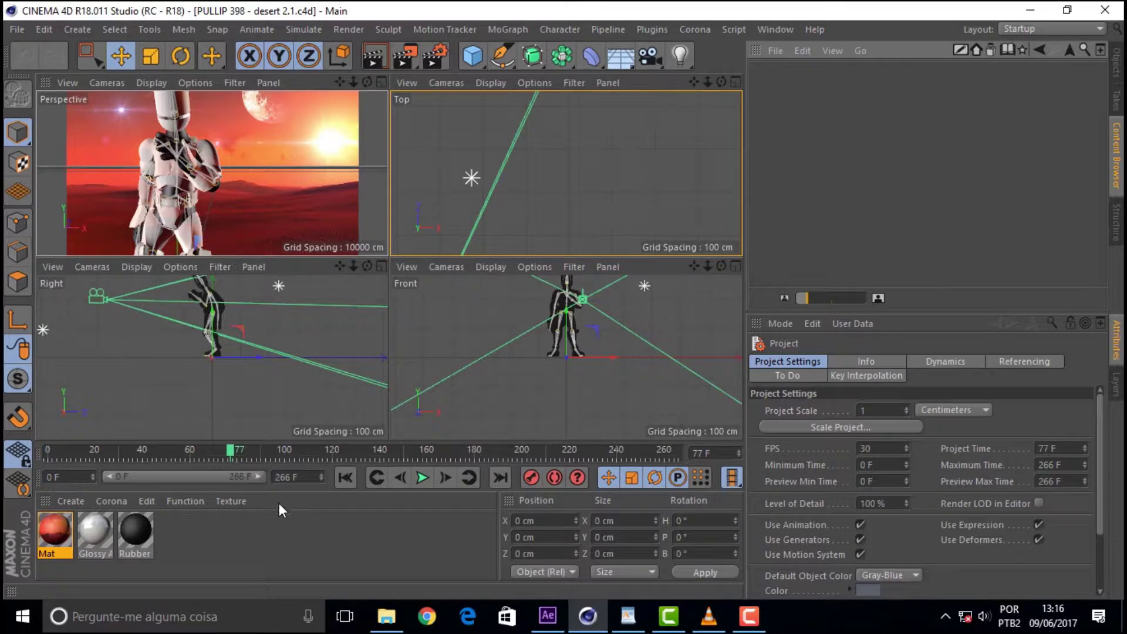
left_click_drag(237, 524, 21, 571)
mouse_move(48, 529)
left_mouse_down()
mouse_move(490, 368)
mouse_move(892, 117)
left_mouse_up()
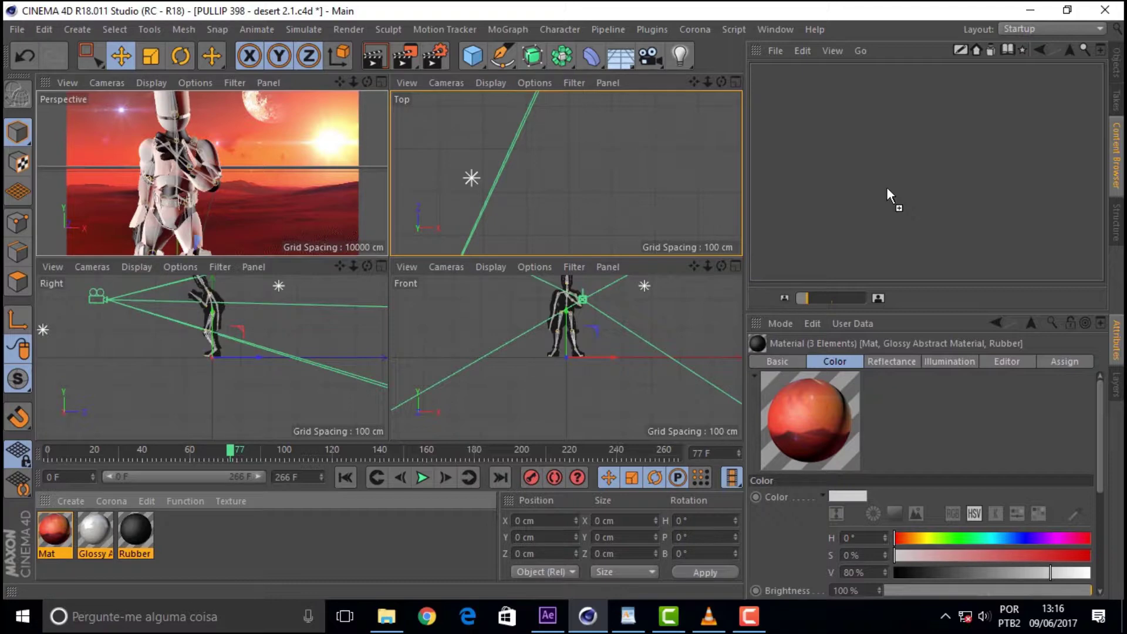
left_click_drag(887, 188, 886, 188)
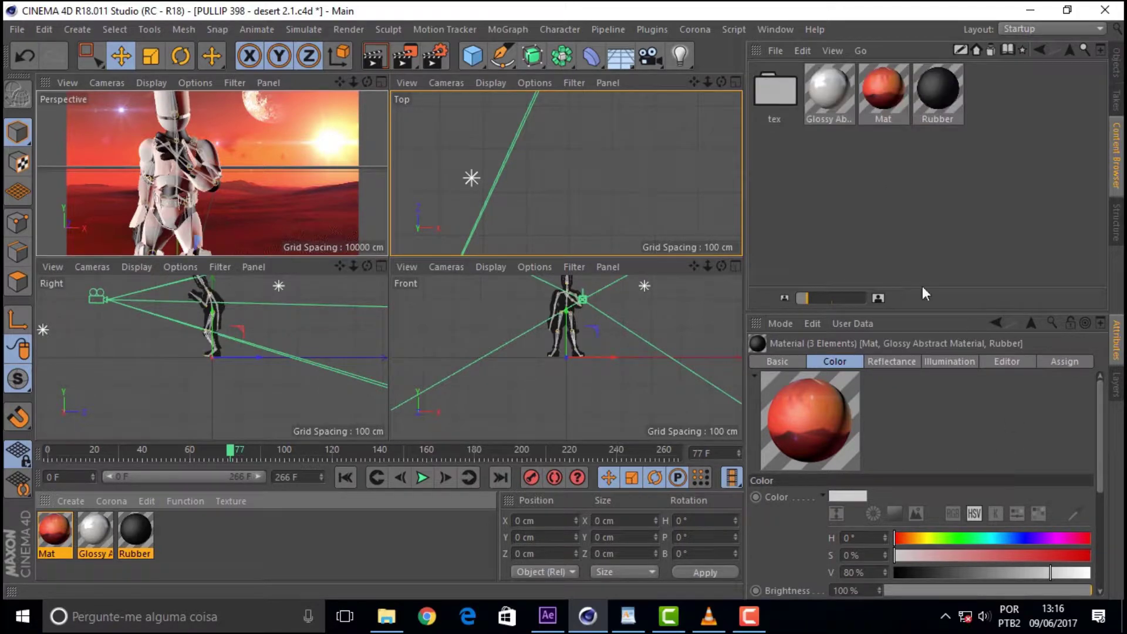
Inspect the tex folder, return to the trooper library, and select all scene objects.
double_click(793, 105)
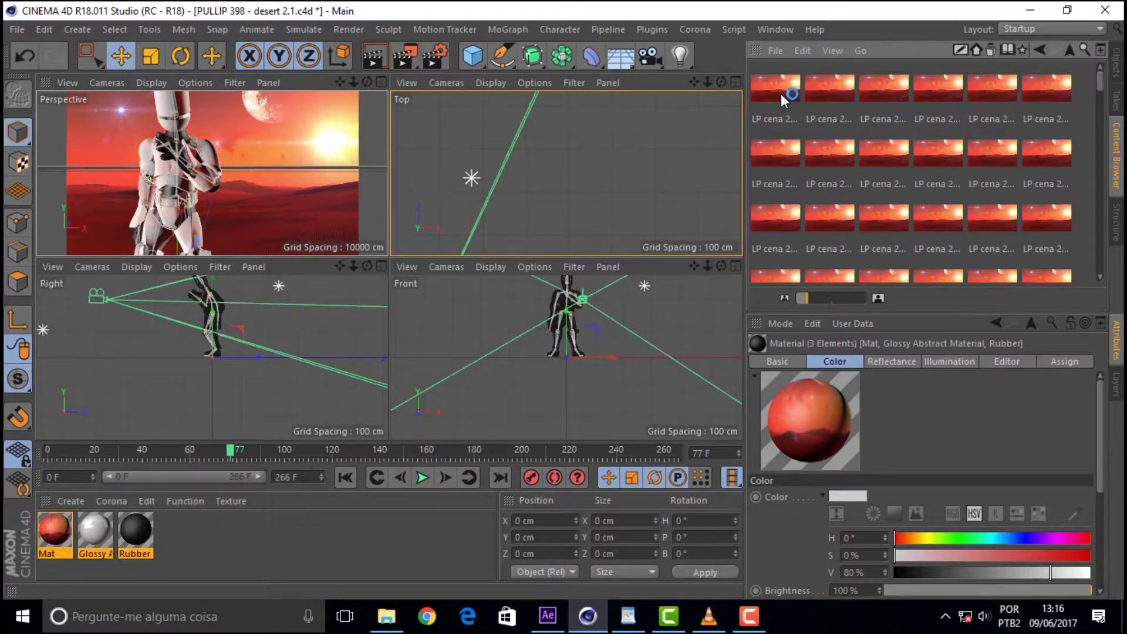
scroll(1102, 95, "down", 2)
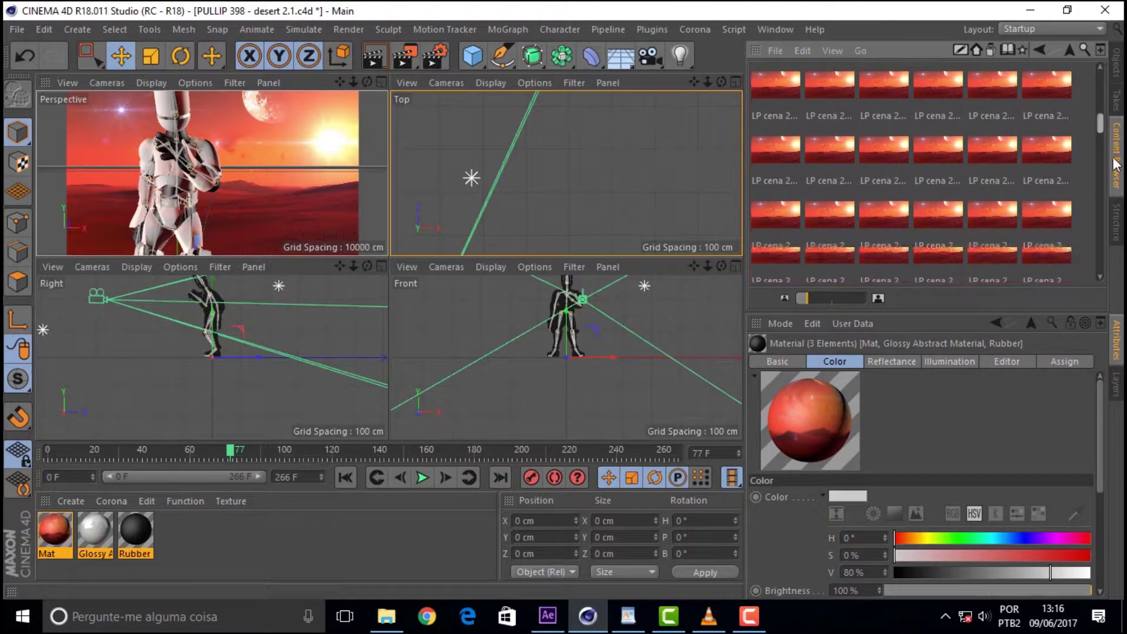
scroll(1103, 111, "up", 2)
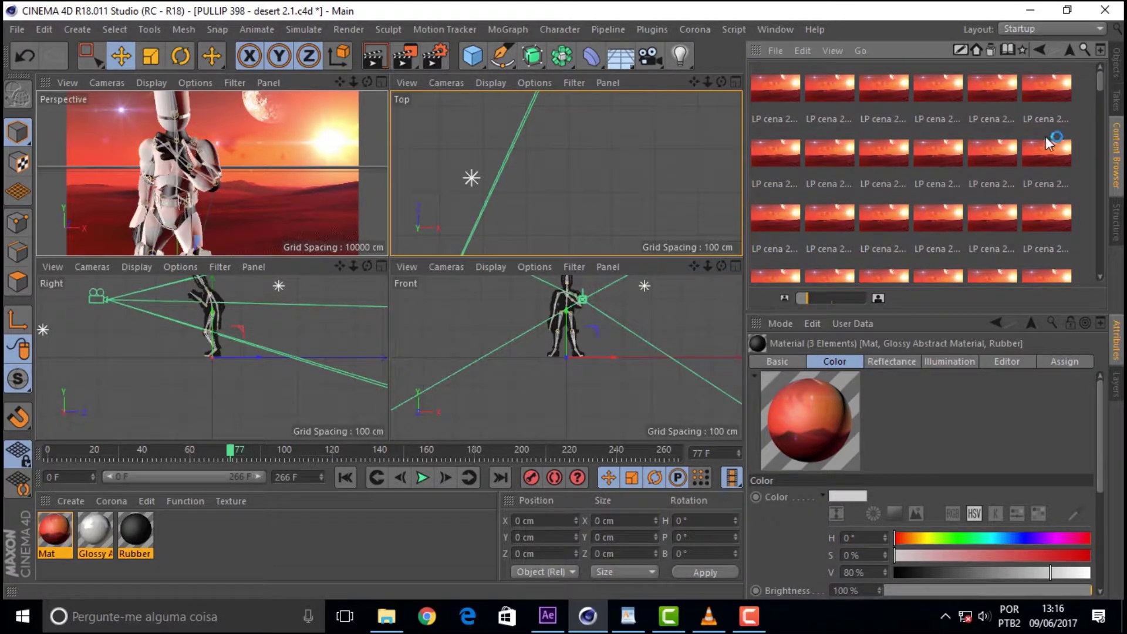
left_click(1070, 52)
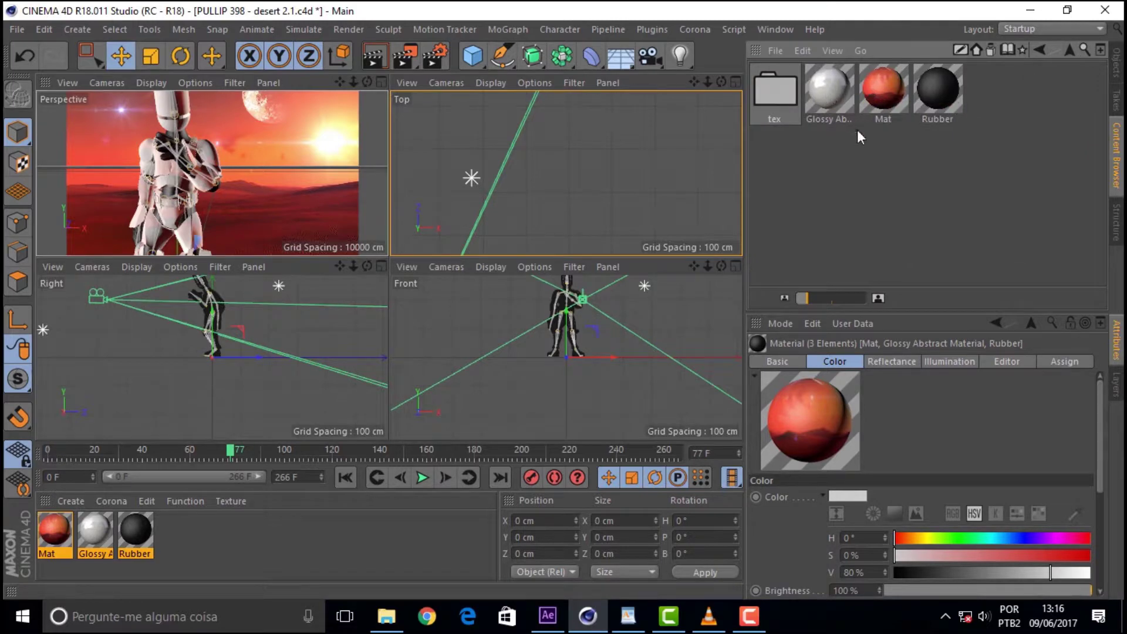
key("ctrl+a")
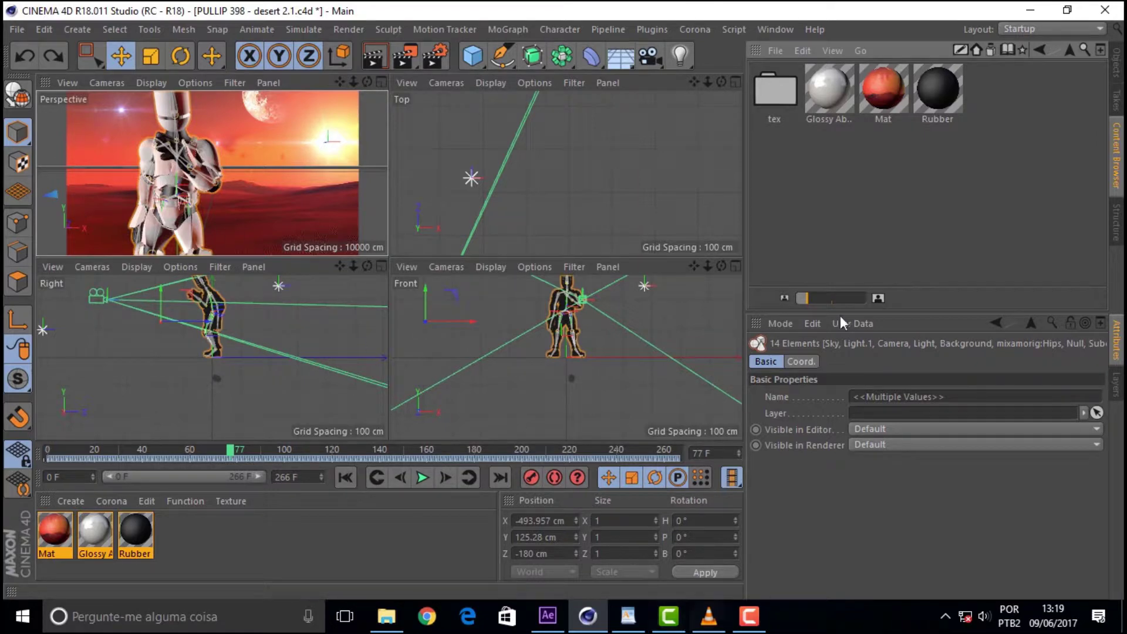
Drag PULLIP 398 - desert 2.1.c4d from File Explorer into the trooper library, then close the folder.
left_click(384, 626)
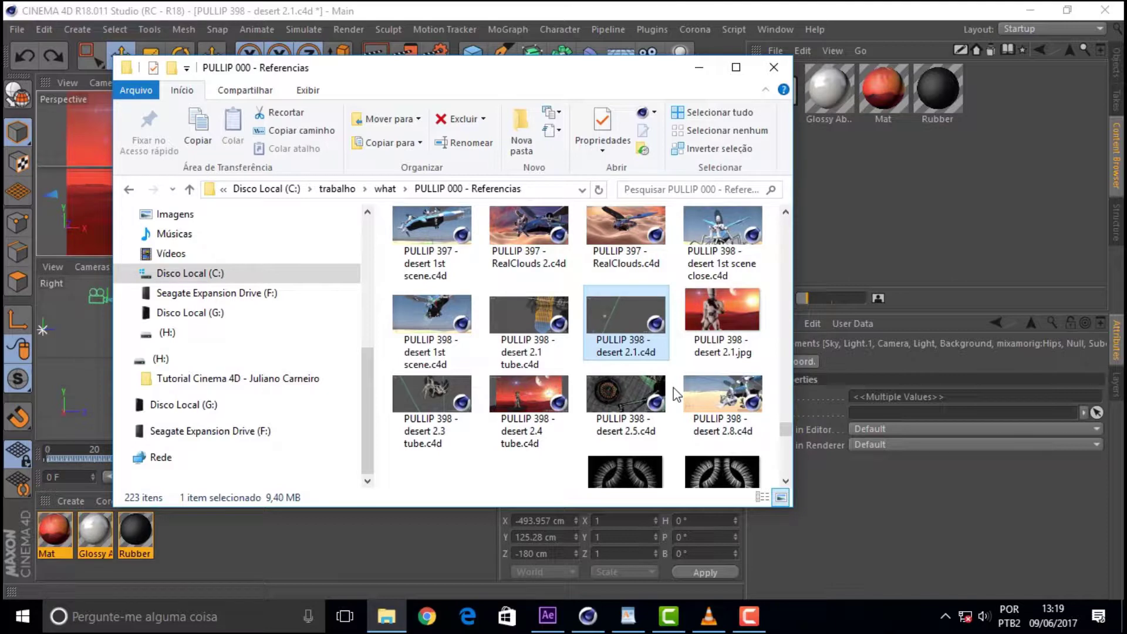
double_click(619, 348)
left_click_drag(618, 326, 1009, 172)
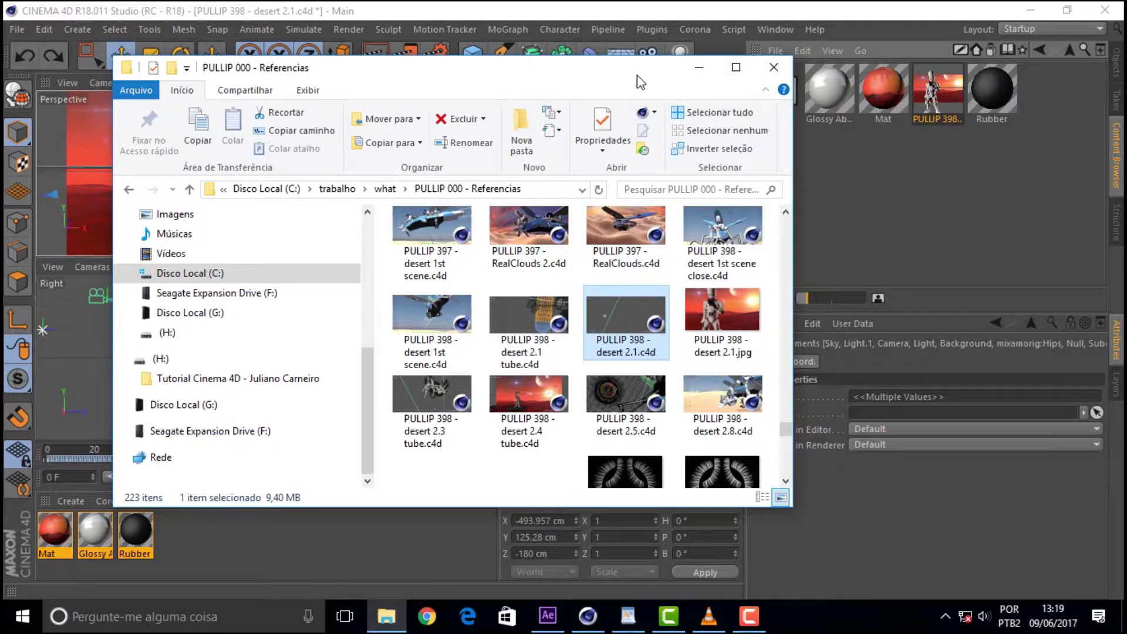
left_click_drag(614, 67, 491, 141)
left_click(654, 141)
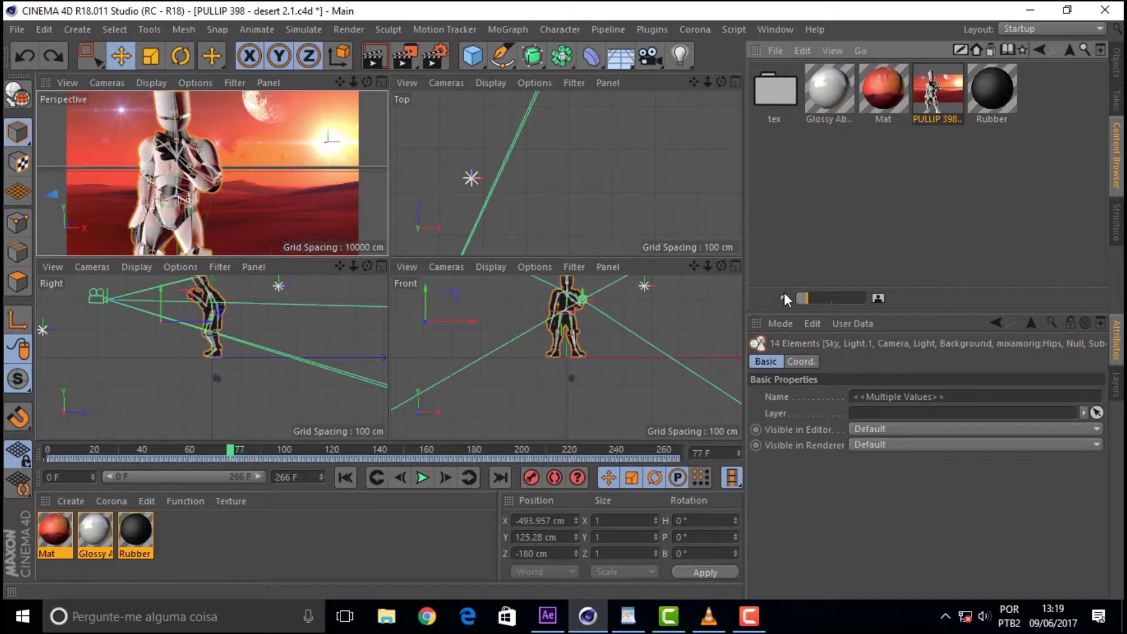
double_click(769, 91)
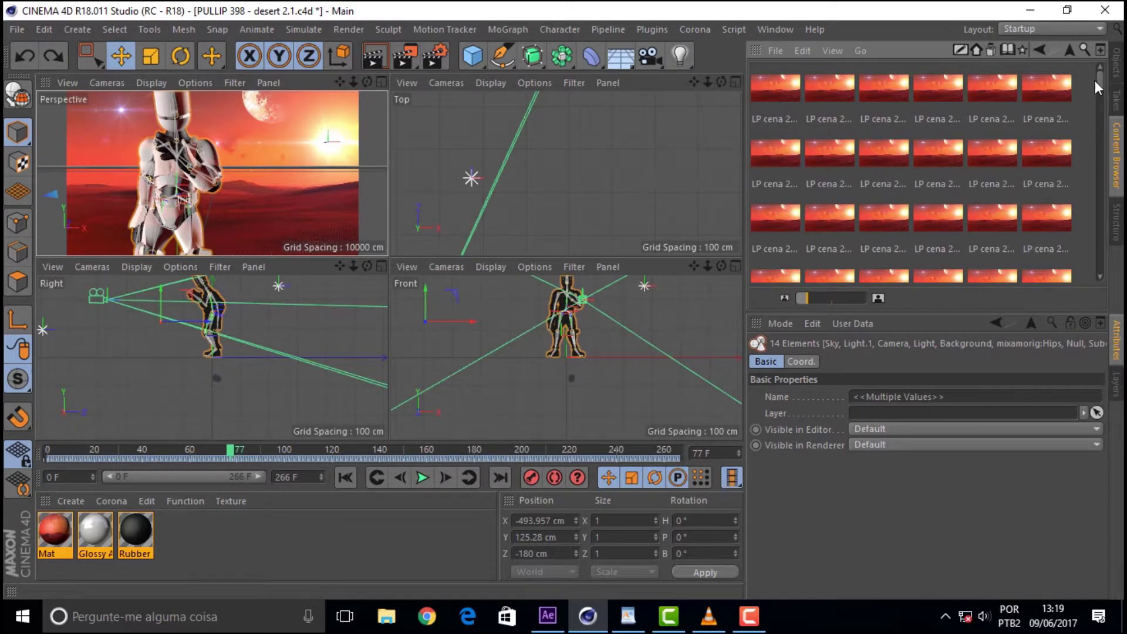
left_click(1070, 50)
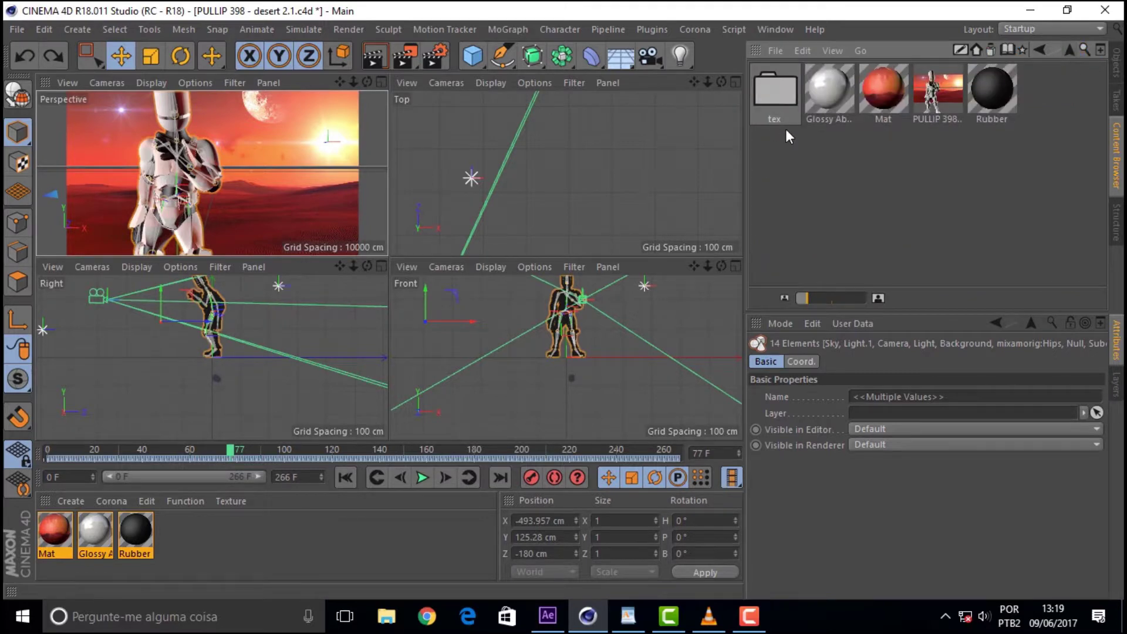